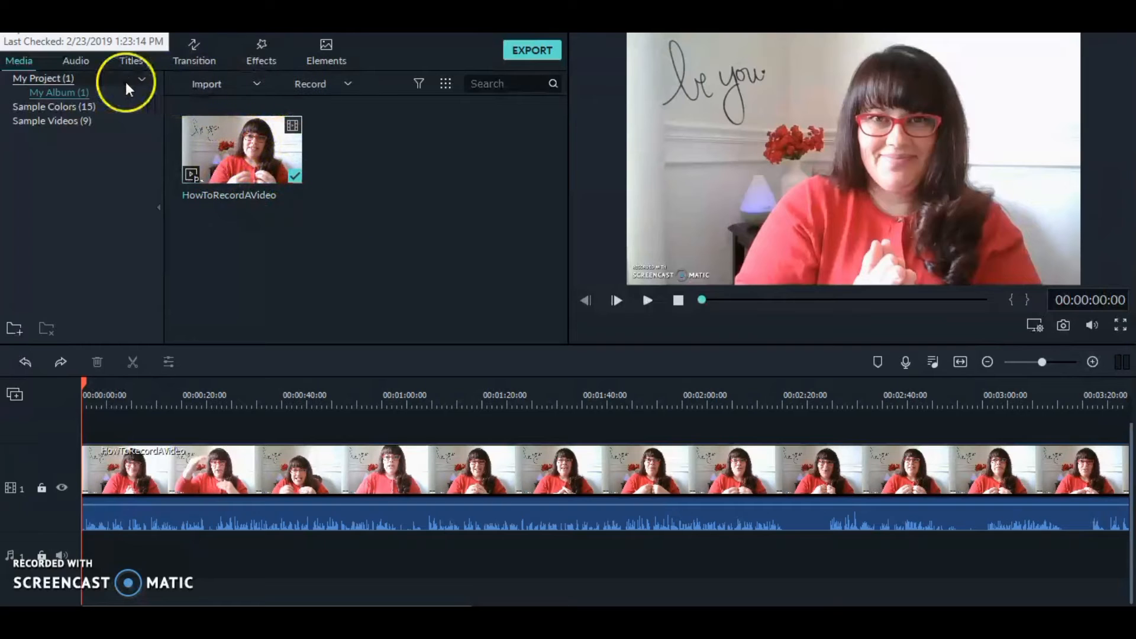
{"action": "left_click", "coordinate": [219, 84]}
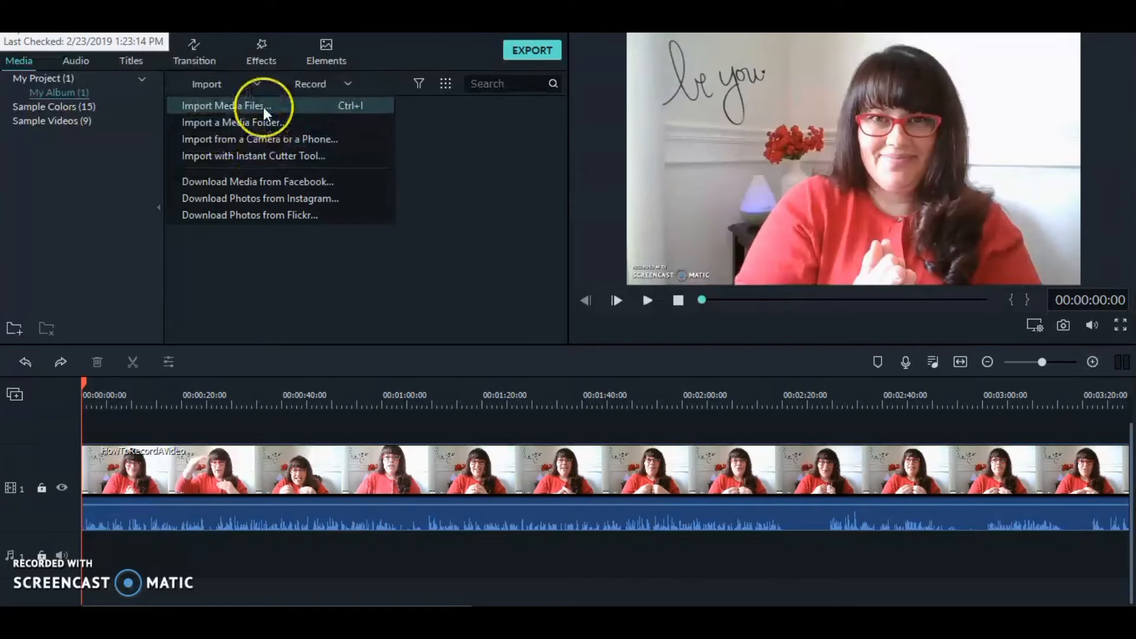
{"action": "left_click", "coordinate": [295, 142]}
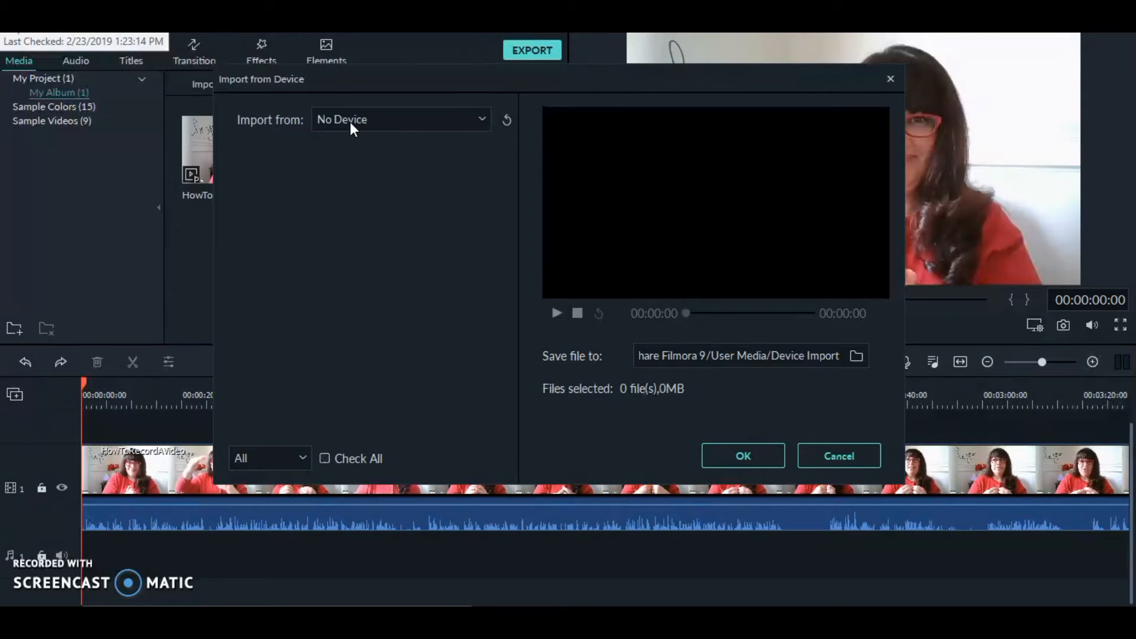
{"action": "left_click", "coordinate": [350, 122]}
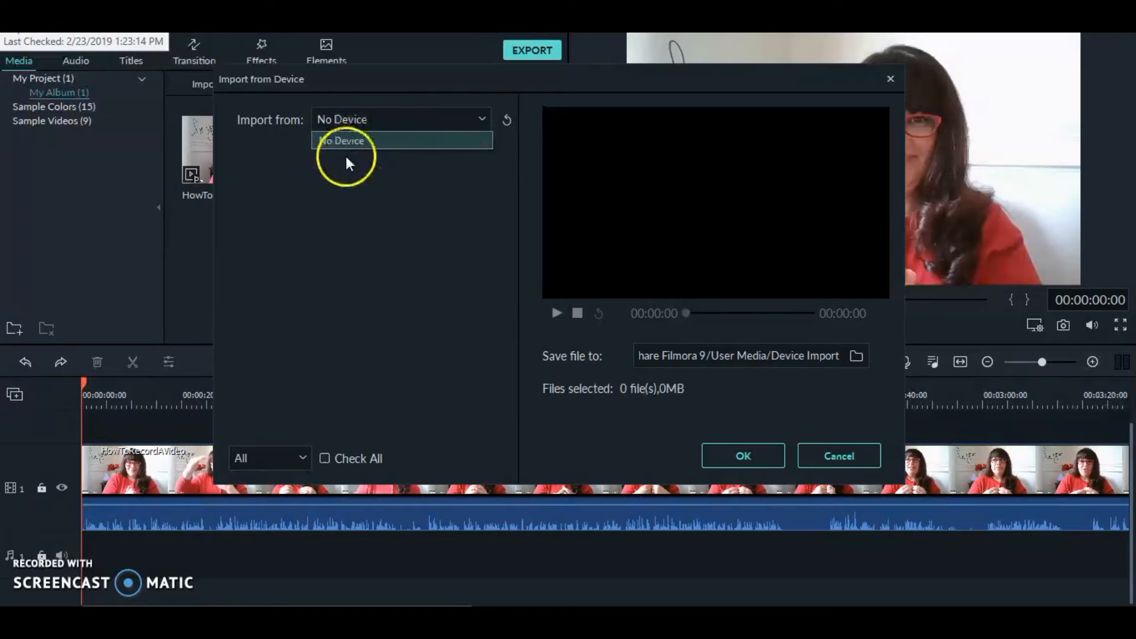
{"action": "left_click", "coordinate": [302, 457]}
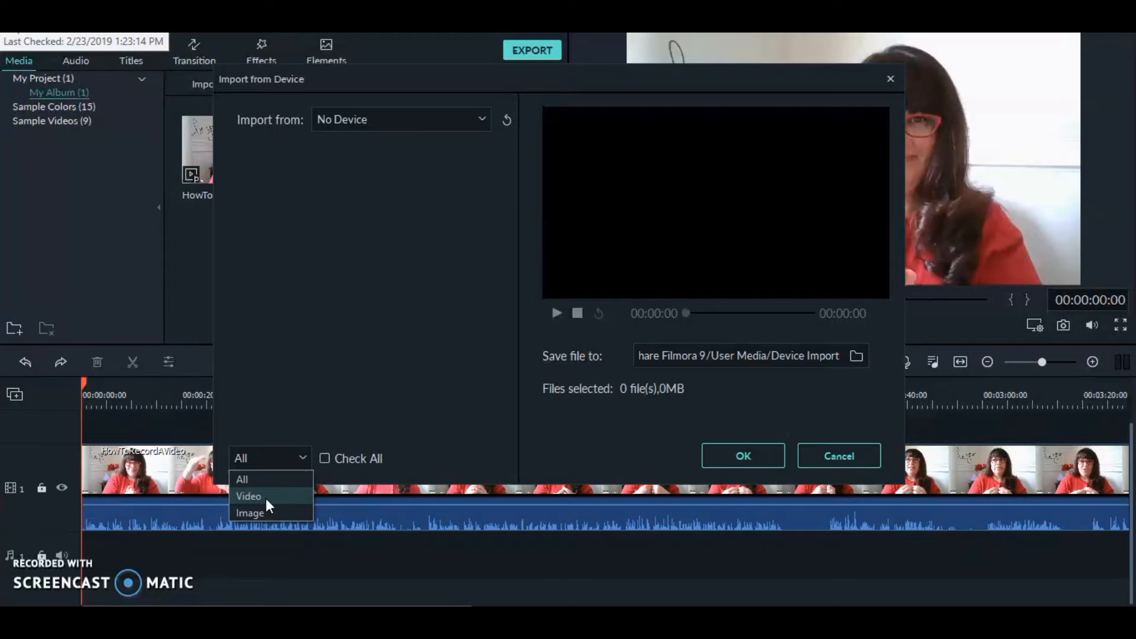
{"action": "left_click_drag", "start_coordinate": [267, 500], "coordinate": [276, 350]}
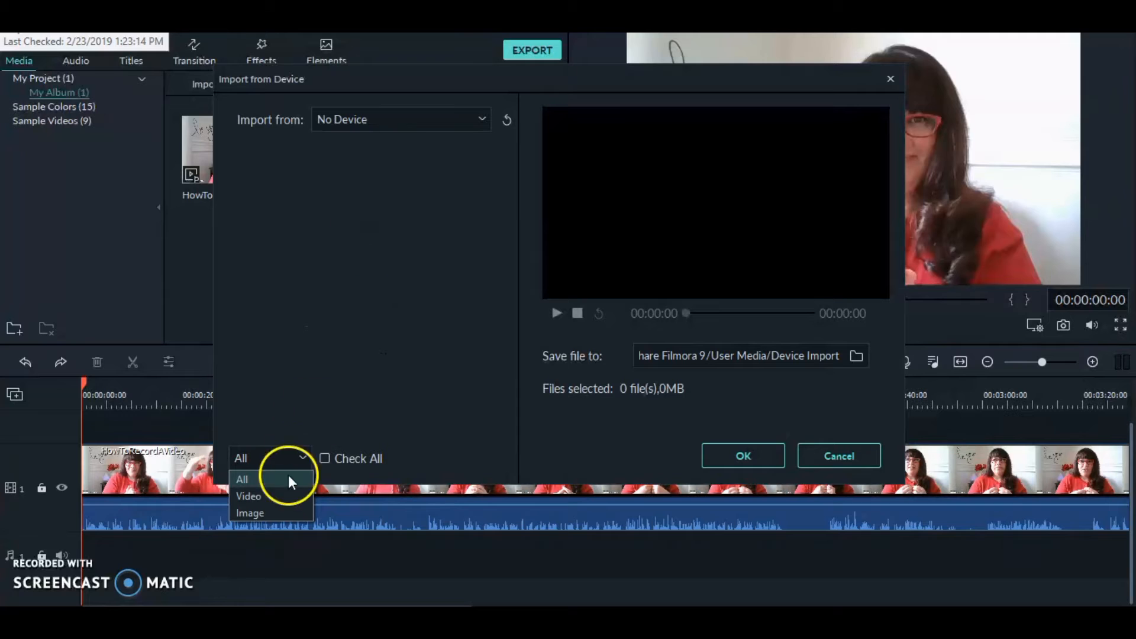
{"action": "left_click", "coordinate": [830, 448]}
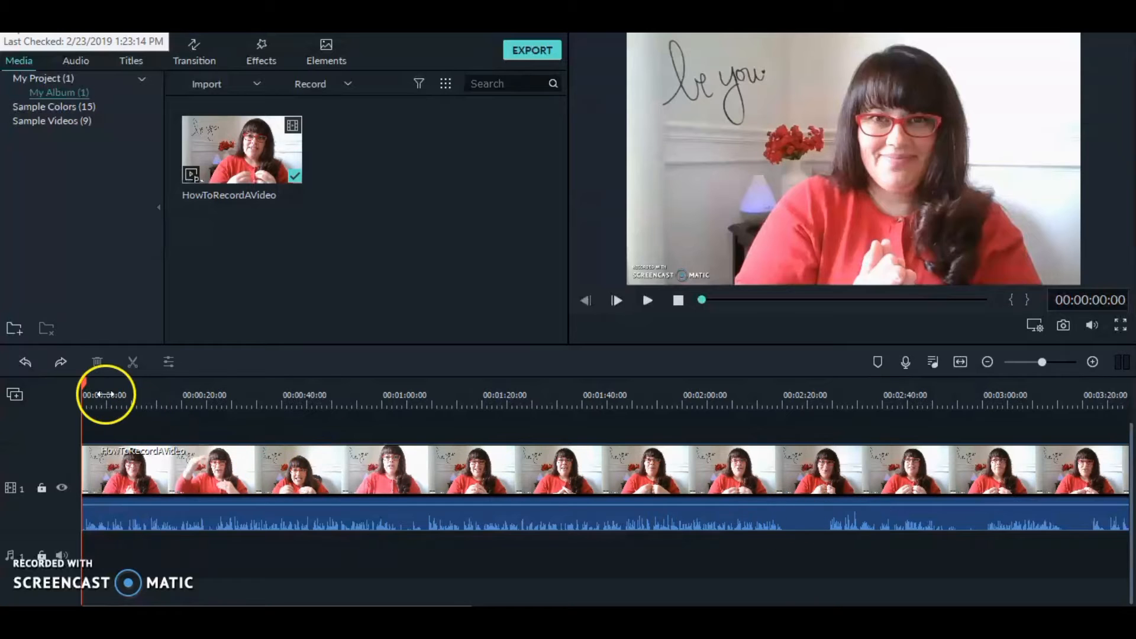
Step: Split the video clip at about 00:02:20 on the timeline
{"action": "left_click_drag", "start_coordinate": [84, 379], "coordinate": [775, 427]}
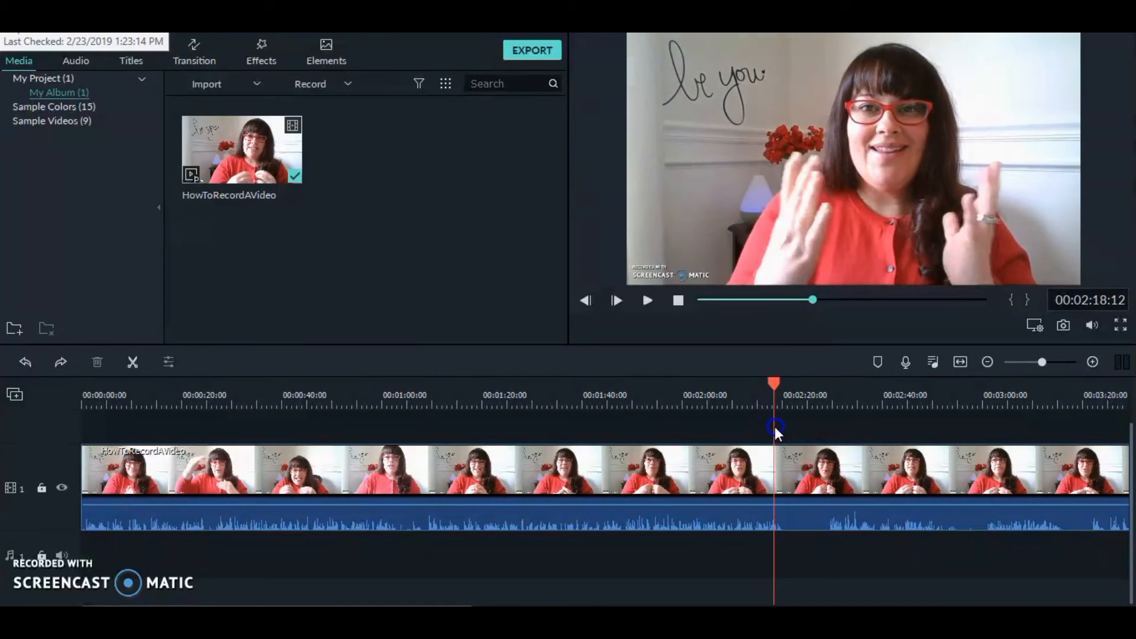
{"action": "left_click", "coordinate": [648, 301]}
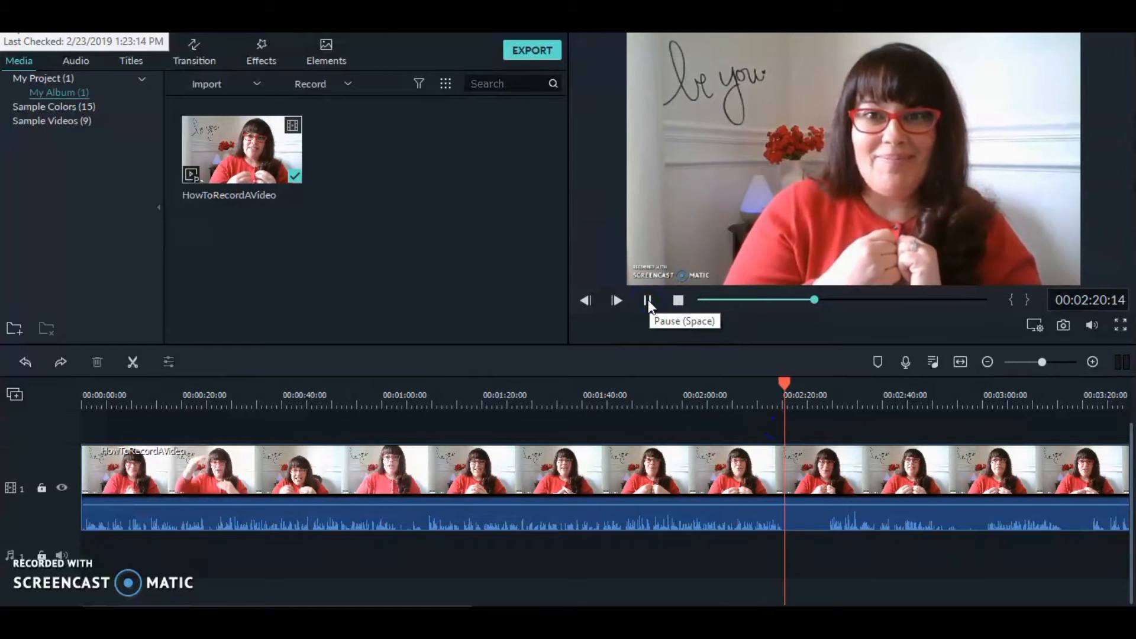
{"action": "left_click", "coordinate": [649, 300]}
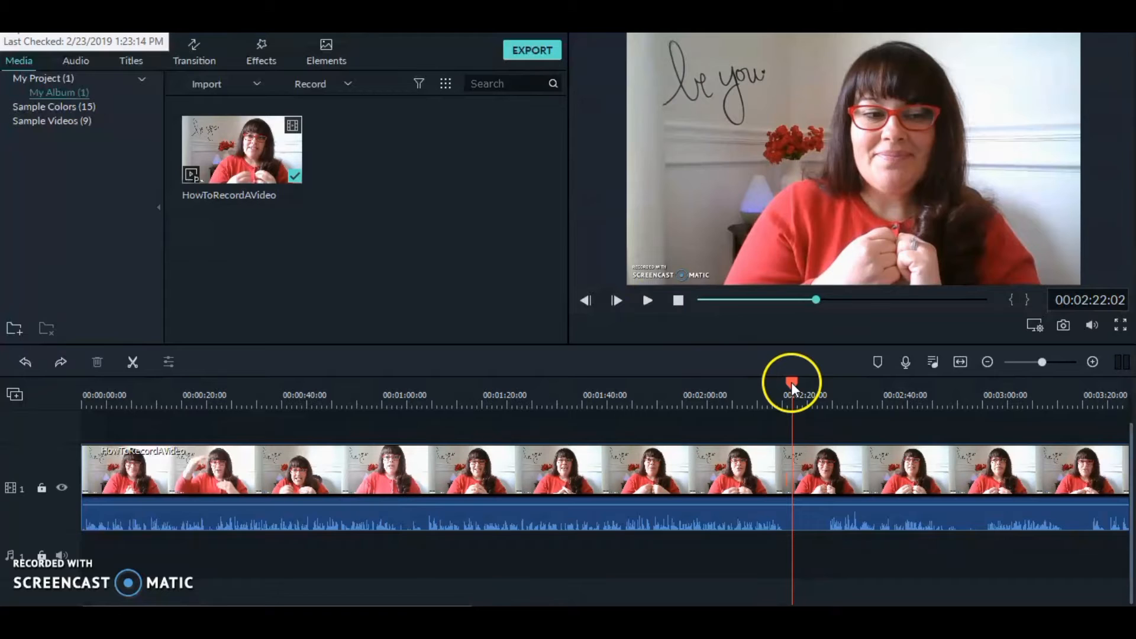
{"action": "left_click_drag", "start_coordinate": [791, 382], "coordinate": [773, 380]}
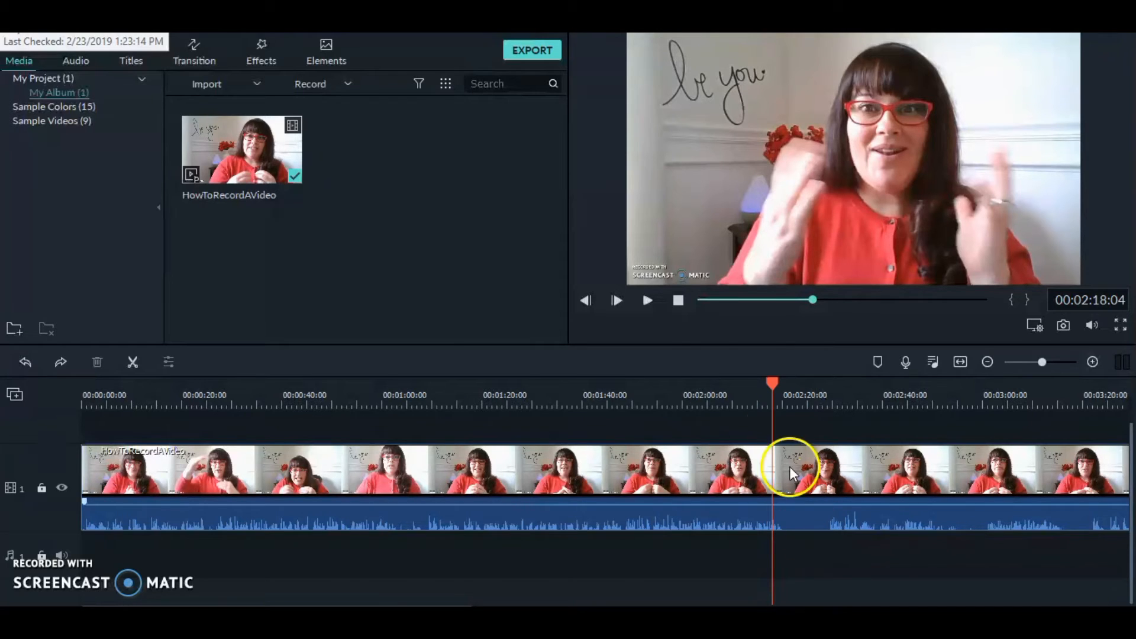
{"action": "left_click", "coordinate": [647, 299]}
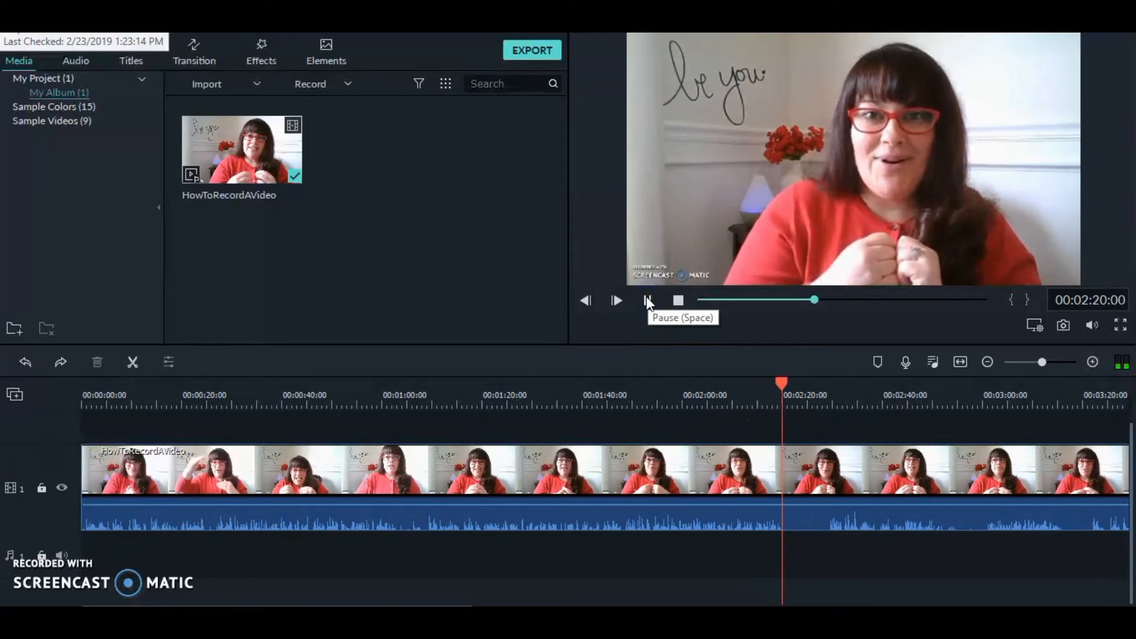
{"action": "left_click", "coordinate": [647, 299]}
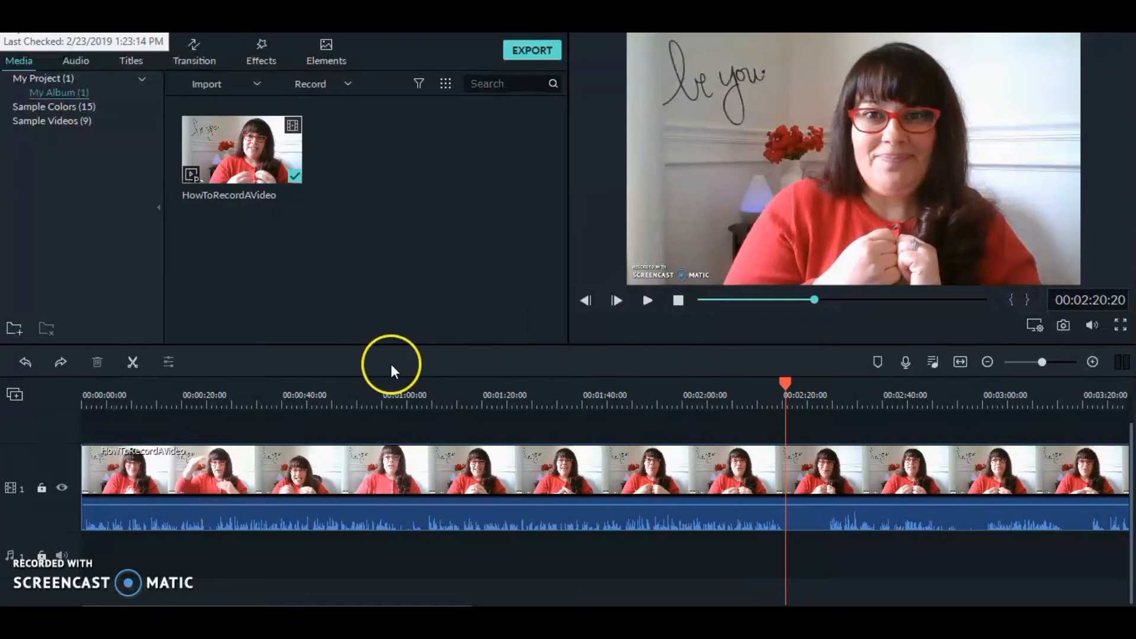
{"action": "left_click", "coordinate": [134, 361]}
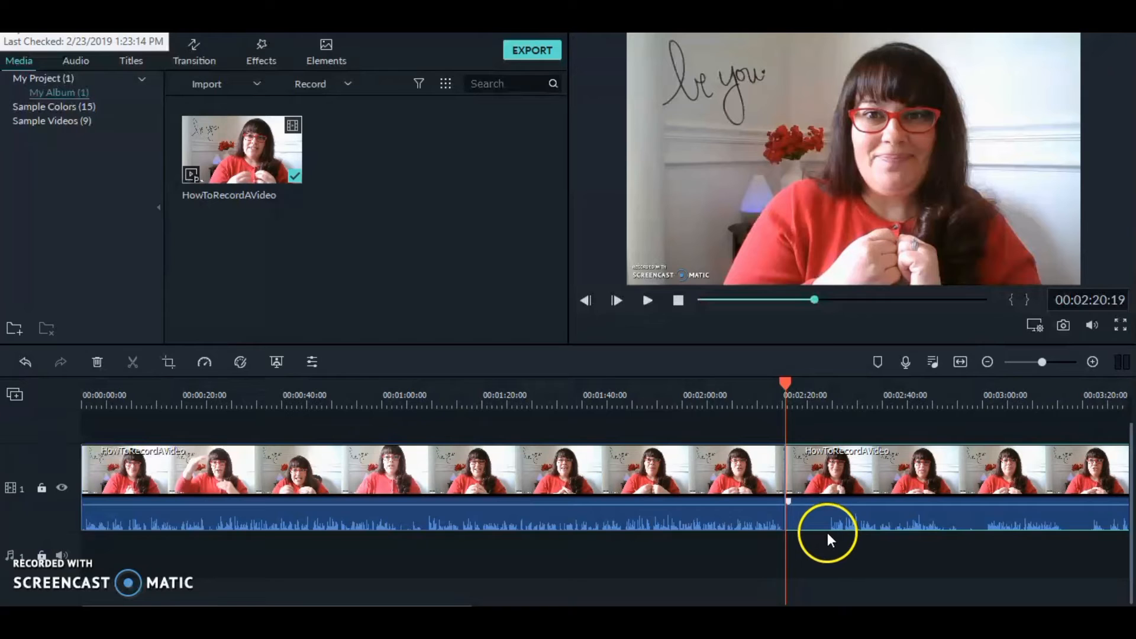
Step: Split the video clip again at about 00:02:29, stepping back frame by frame to find the cut point
{"action": "left_click", "coordinate": [646, 302]}
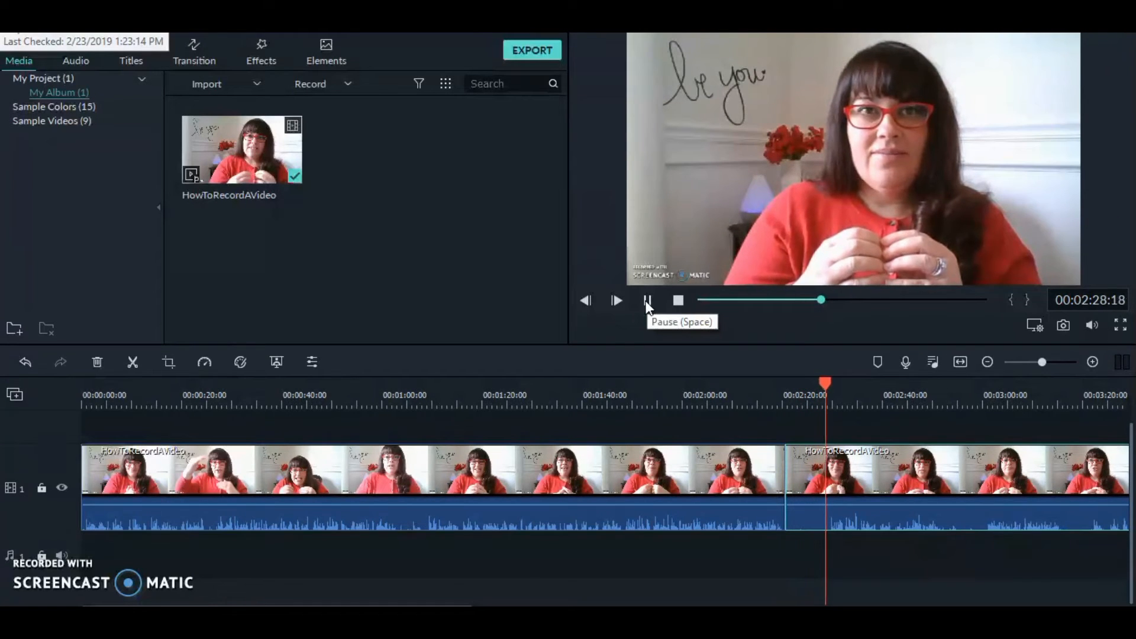
{"action": "left_click", "coordinate": [646, 302]}
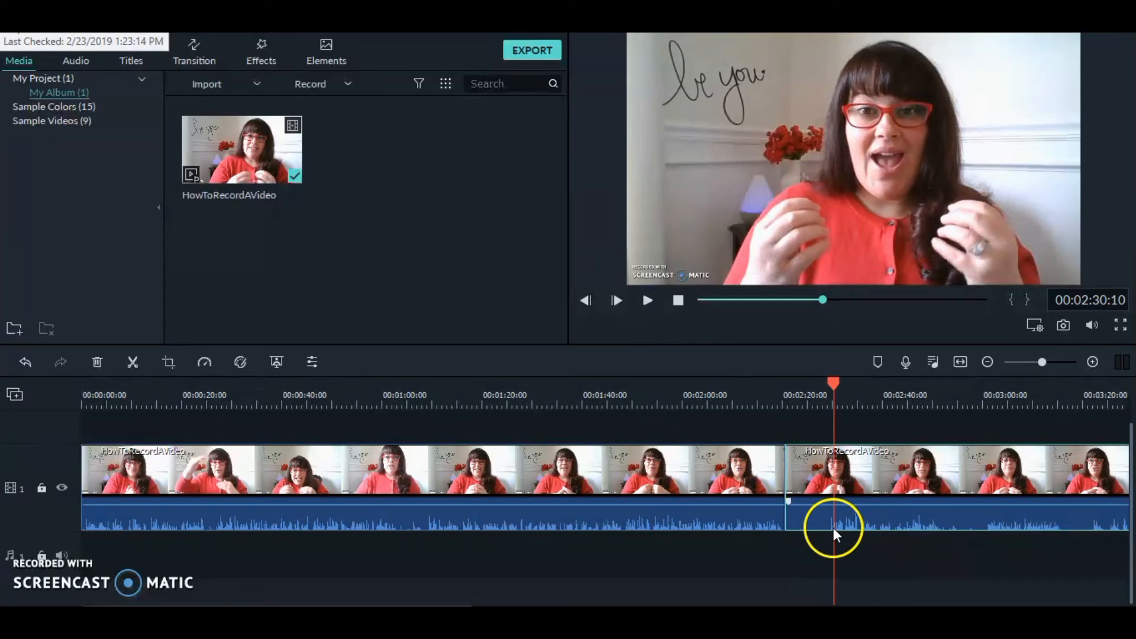
{"action": "left_click", "coordinate": [836, 382]}
{"action": "left_click_drag", "start_coordinate": [836, 383], "coordinate": [829, 382]}
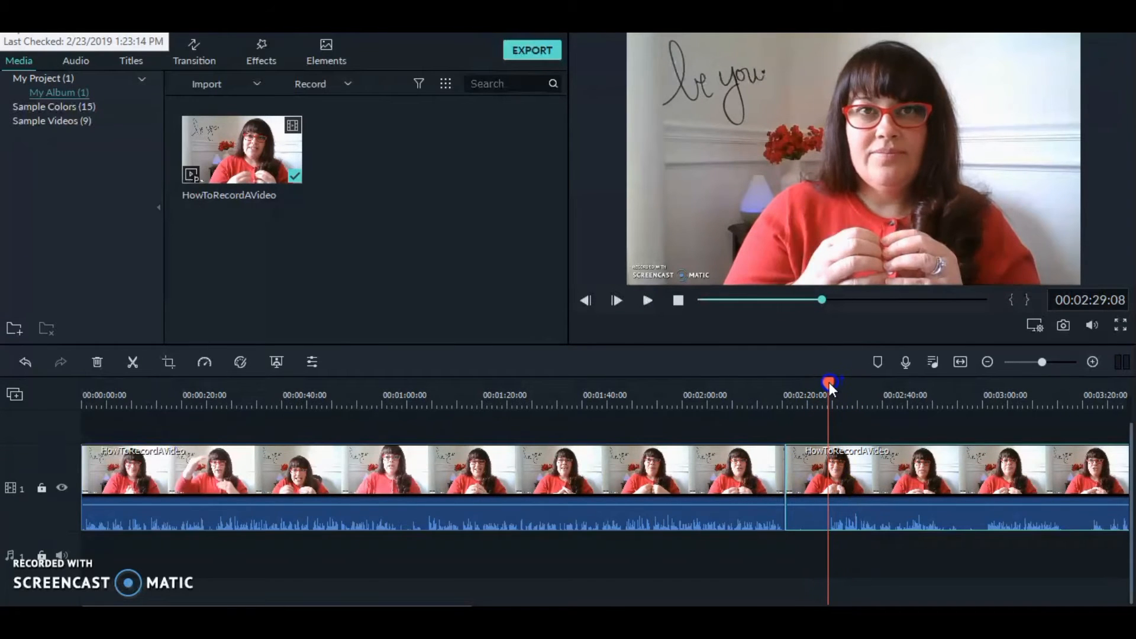
{"action": "left_click", "coordinate": [648, 302]}
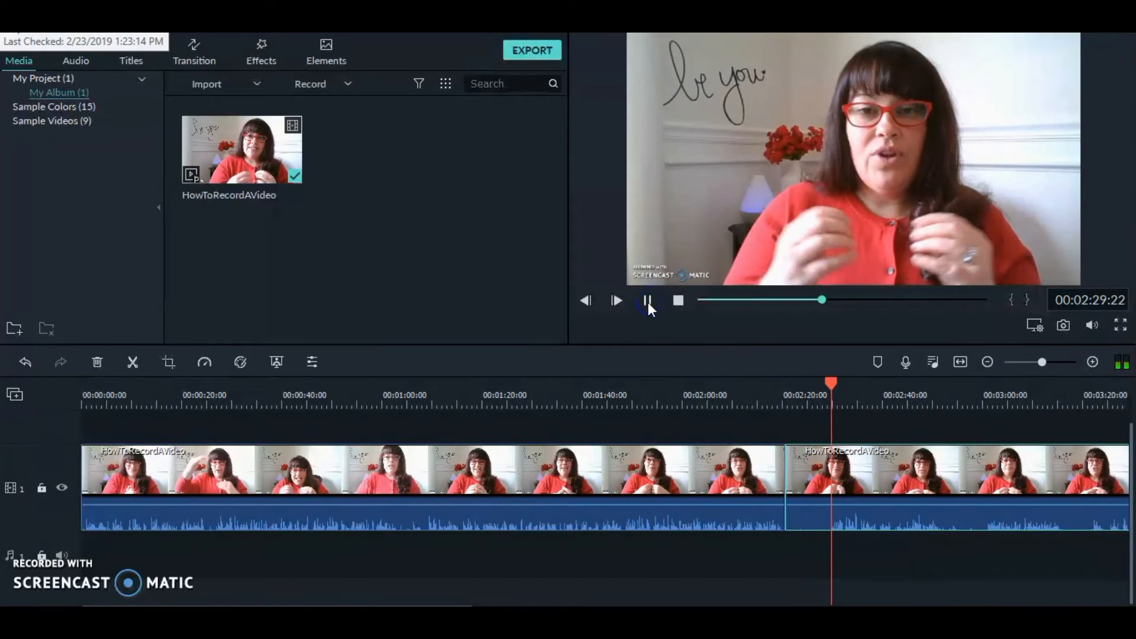
{"action": "left_click_drag", "start_coordinate": [832, 385], "coordinate": [830, 385]}
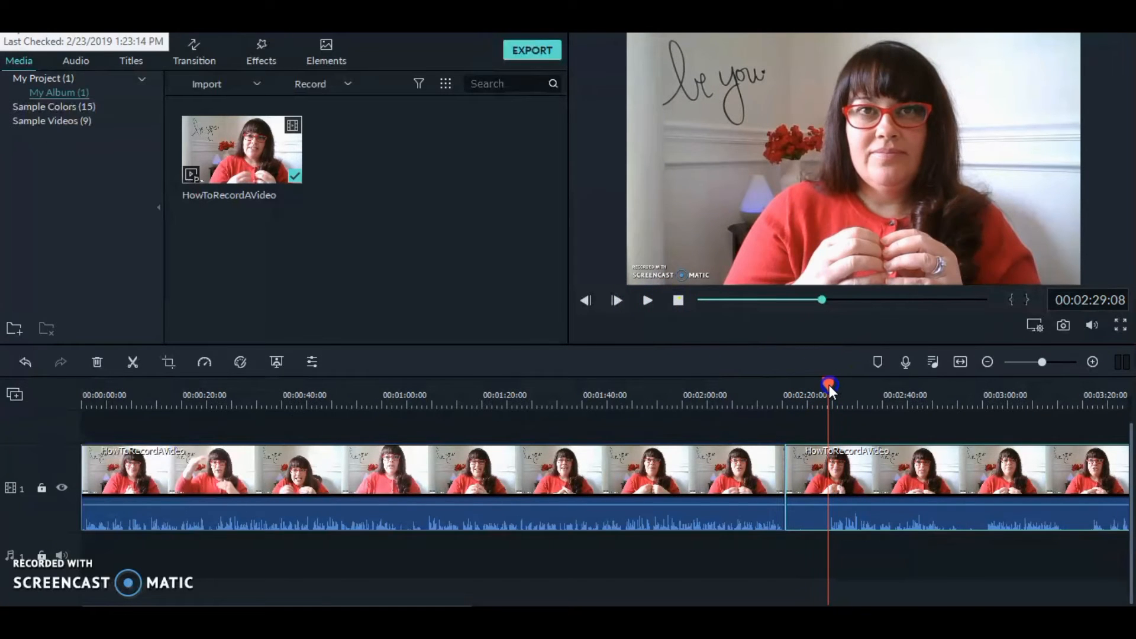
{"action": "left_click", "coordinate": [647, 299]}
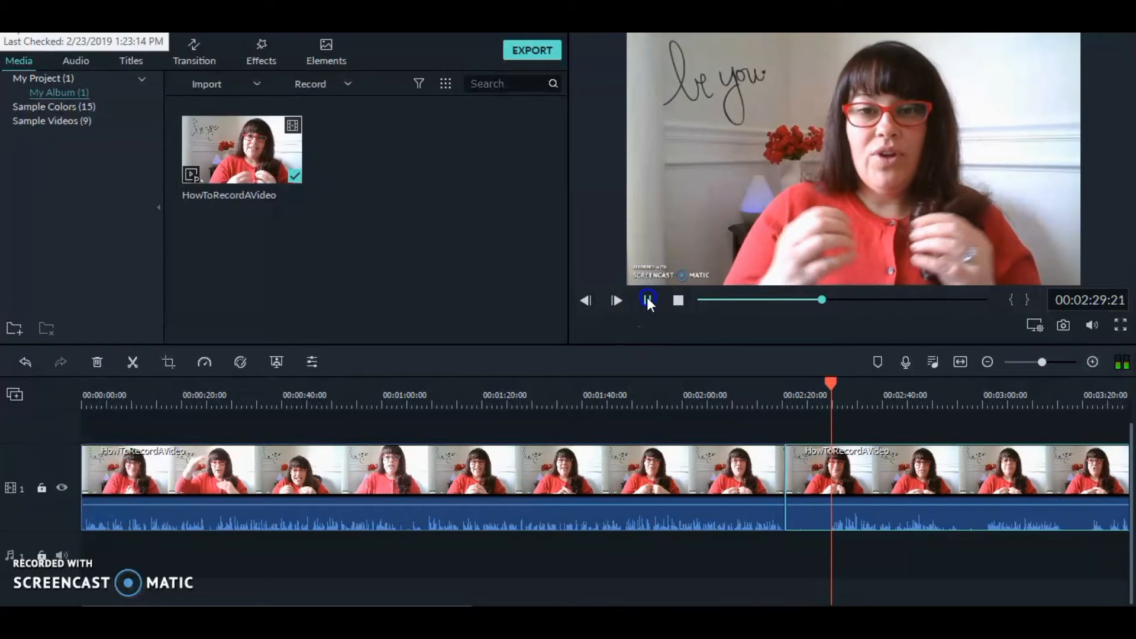
{"action": "left_click", "coordinate": [834, 387]}
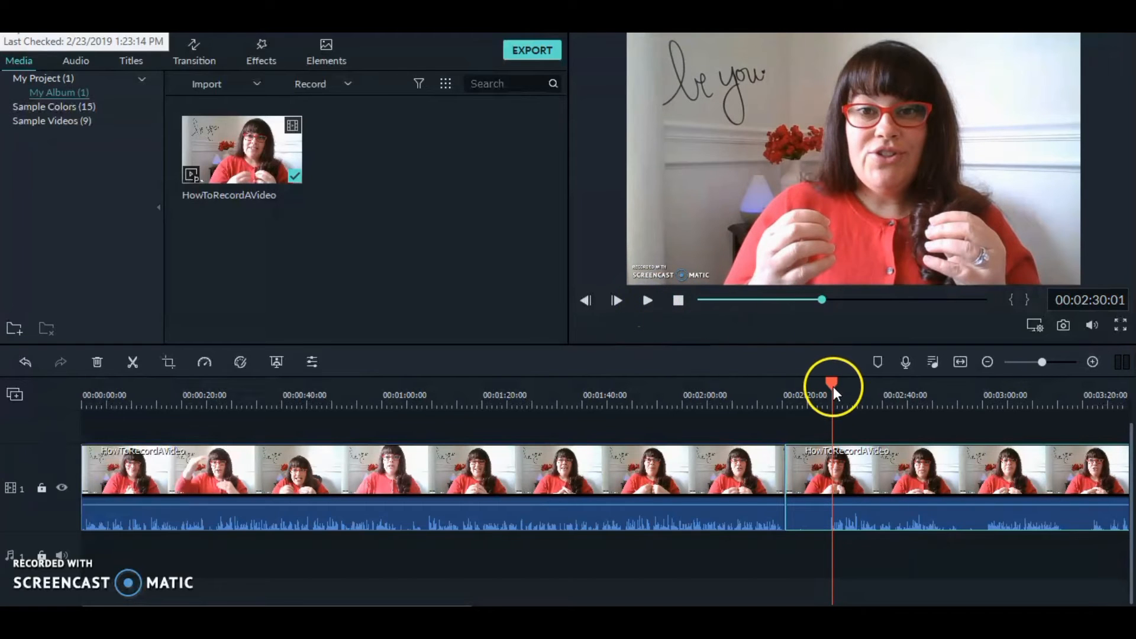
{"action": "left_click", "coordinate": [587, 301]}
{"action": "left_click", "coordinate": [587, 300]}
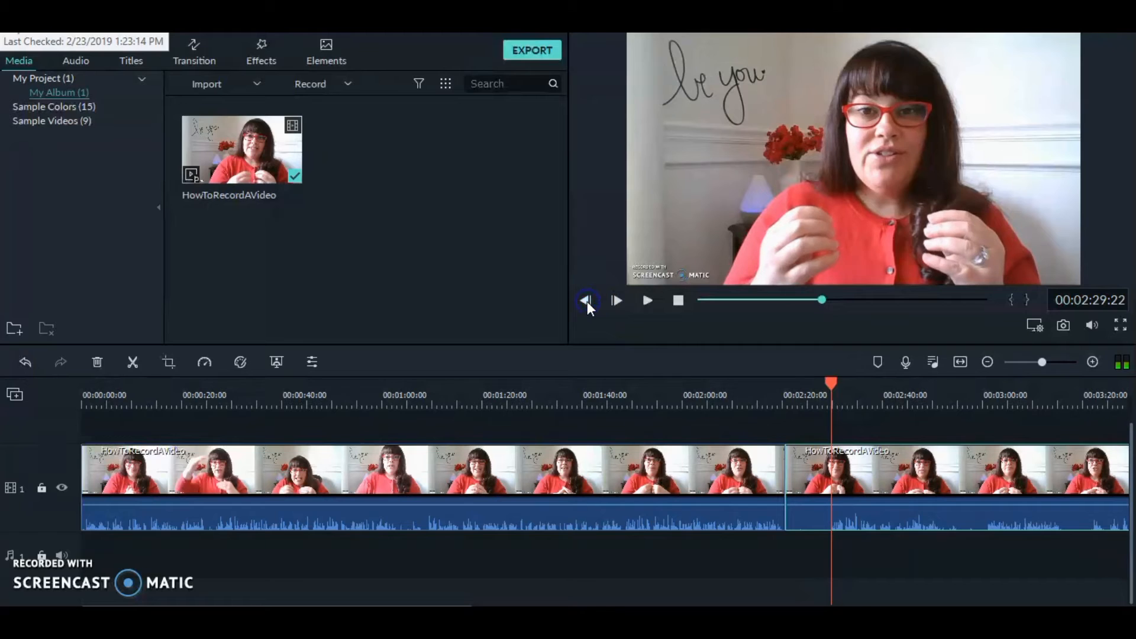
{"action": "left_click", "coordinate": [587, 301]}
{"action": "left_click", "coordinate": [587, 300]}
{"action": "left_click", "coordinate": [587, 301]}
{"action": "left_click", "coordinate": [587, 301]}
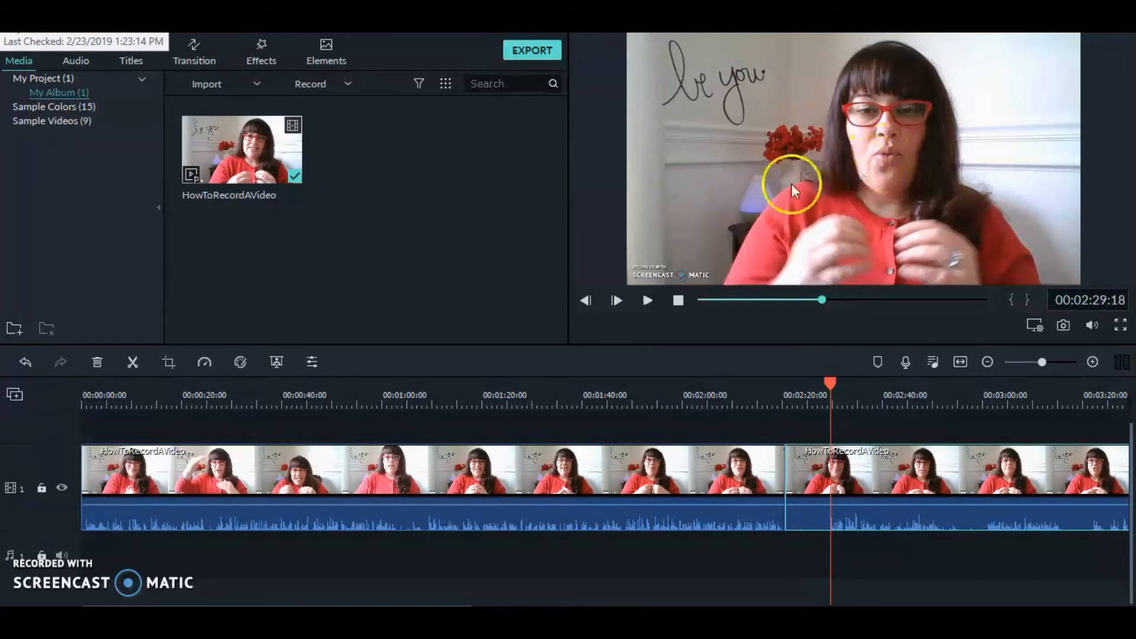
{"action": "left_click", "coordinate": [131, 362]}
Step: Delete the short segment between the two splits and move the following clip left to close the gap
{"action": "left_click", "coordinate": [527, 455]}
{"action": "left_click", "coordinate": [814, 476]}
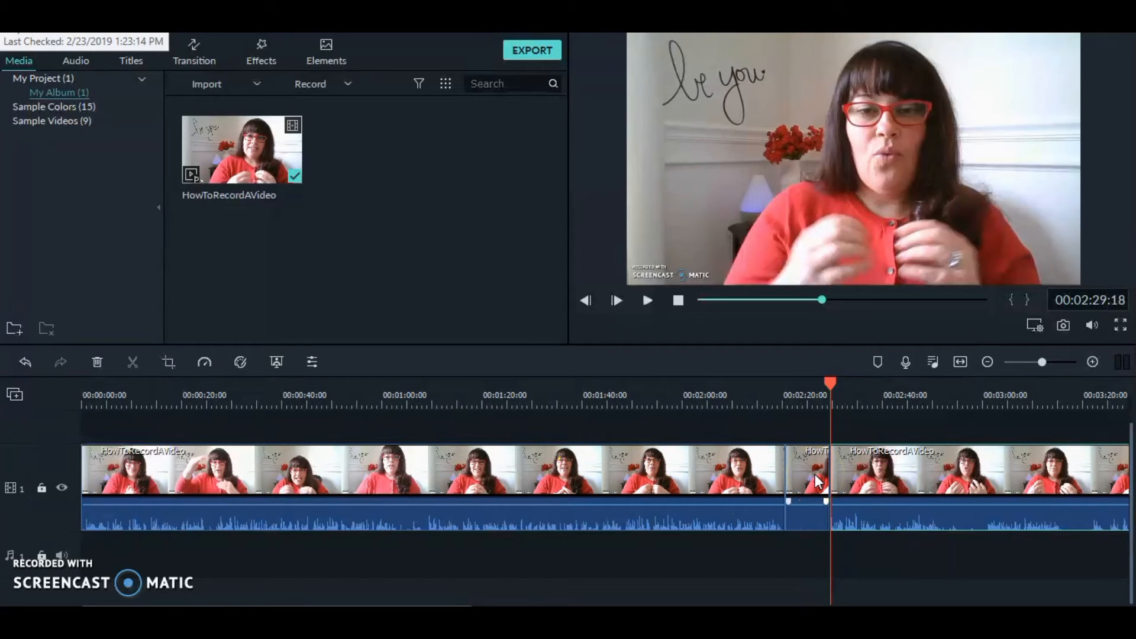
{"action": "right_click", "coordinate": [815, 474]}
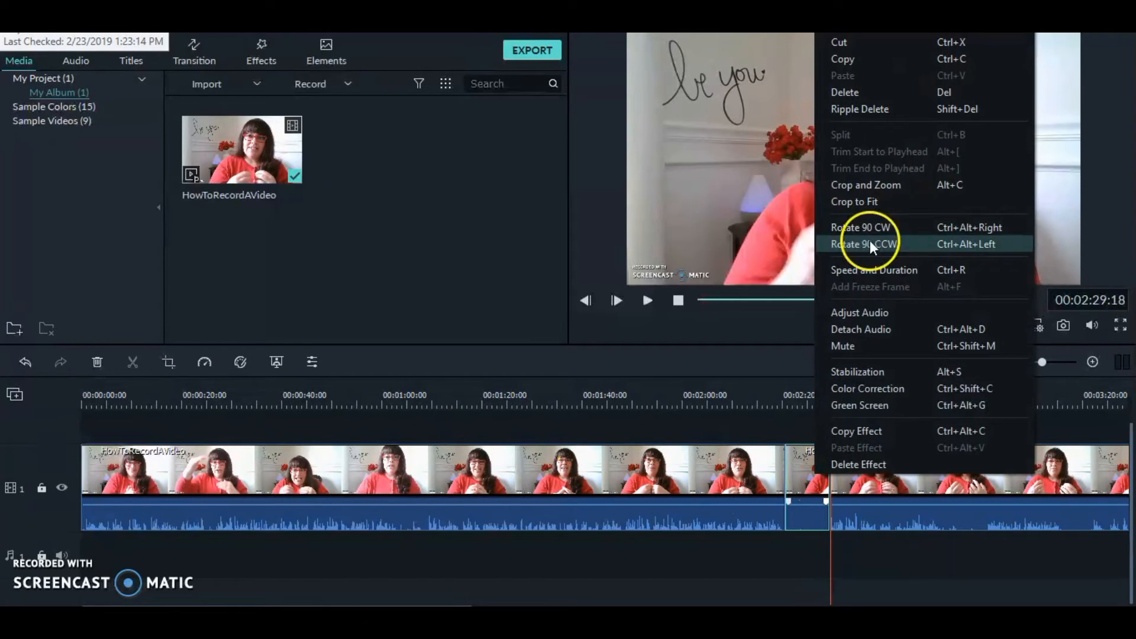
{"action": "left_click", "coordinate": [878, 92]}
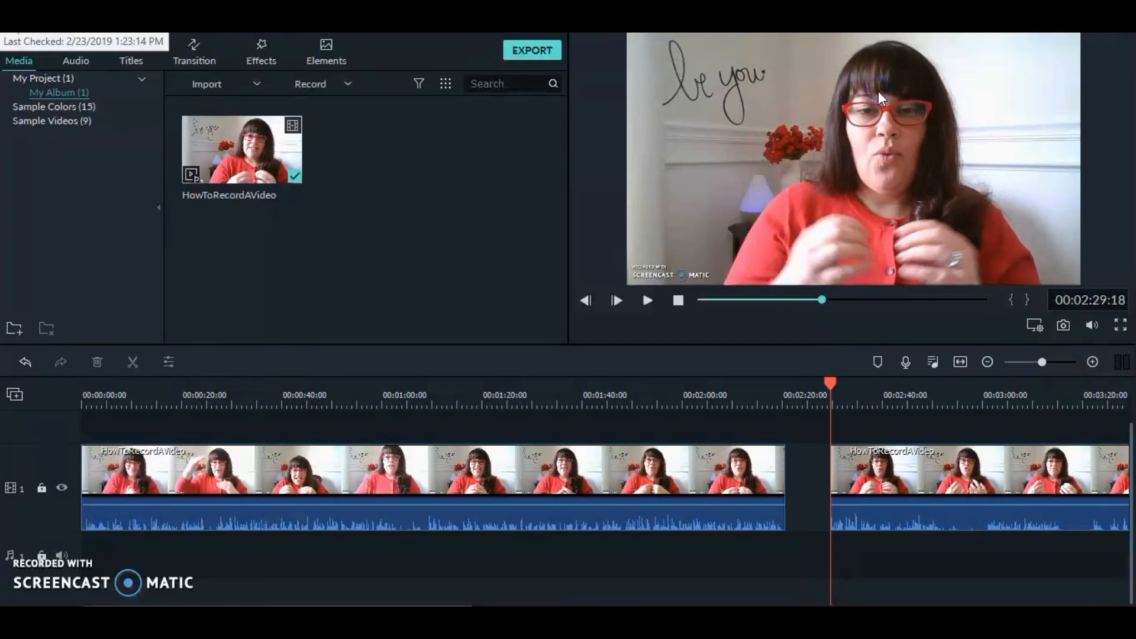
{"action": "left_click_drag", "start_coordinate": [867, 471], "coordinate": [823, 475]}
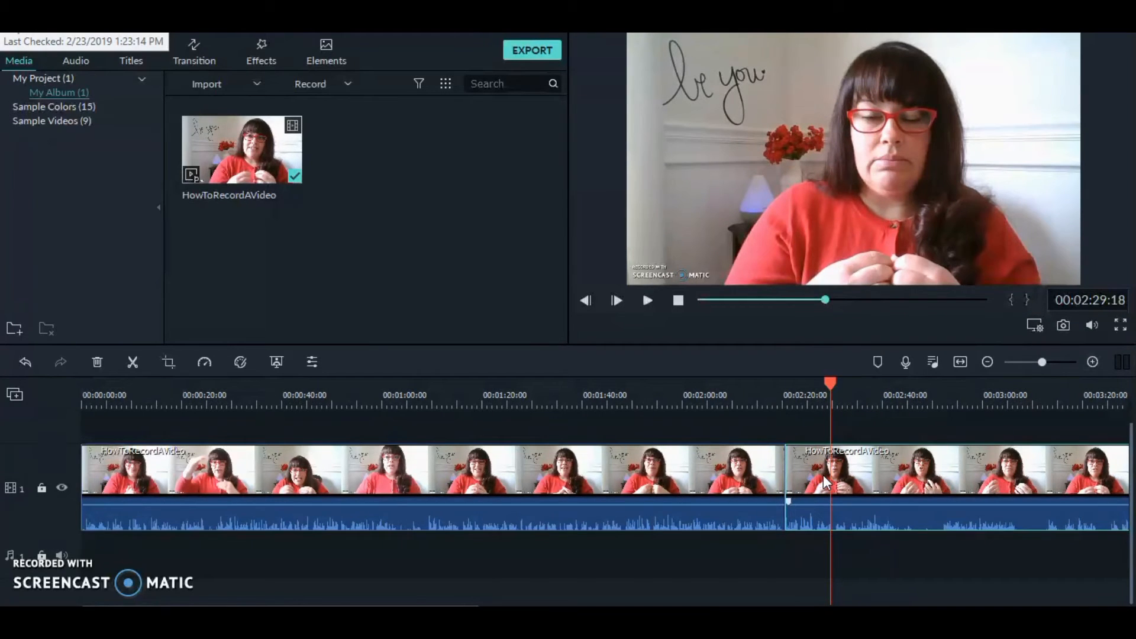
Step: Play back the section around the cut to review it, then return the playhead to the start
{"action": "left_click_drag", "start_coordinate": [825, 380], "coordinate": [772, 390]}
{"action": "left_click", "coordinate": [646, 299]}
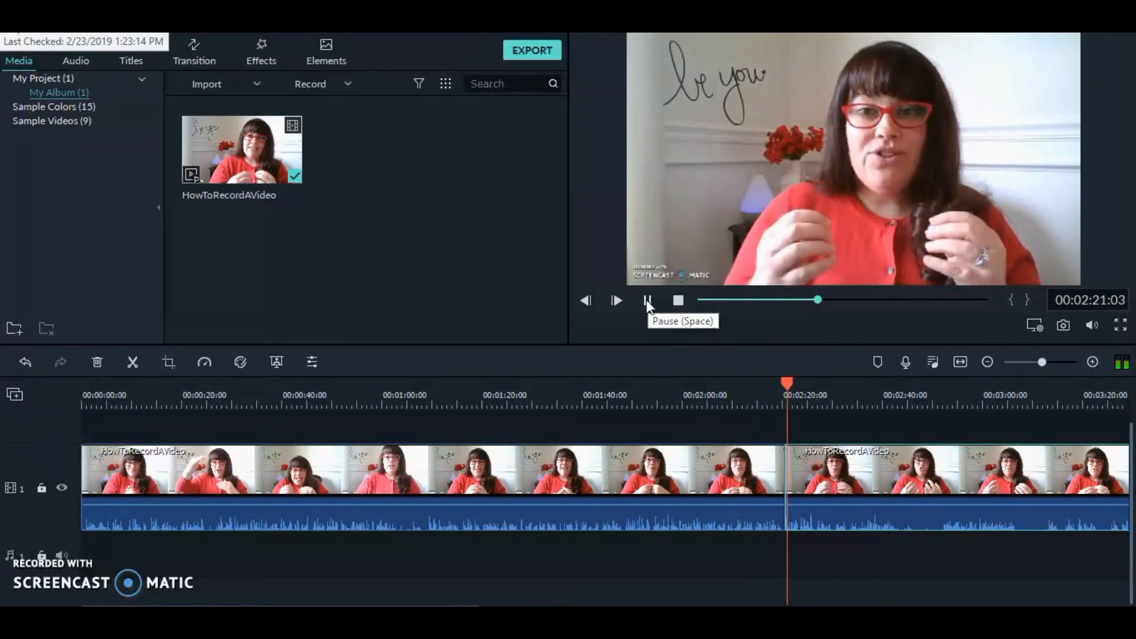
{"action": "left_click", "coordinate": [646, 299]}
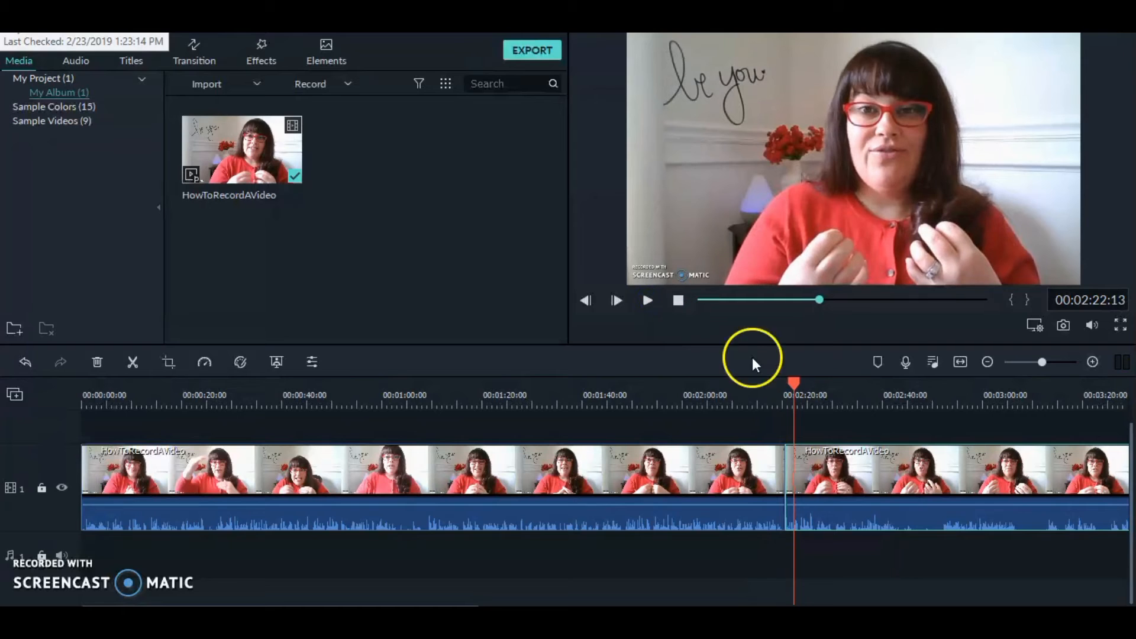
{"action": "left_click_drag", "start_coordinate": [786, 379], "coordinate": [780, 380]}
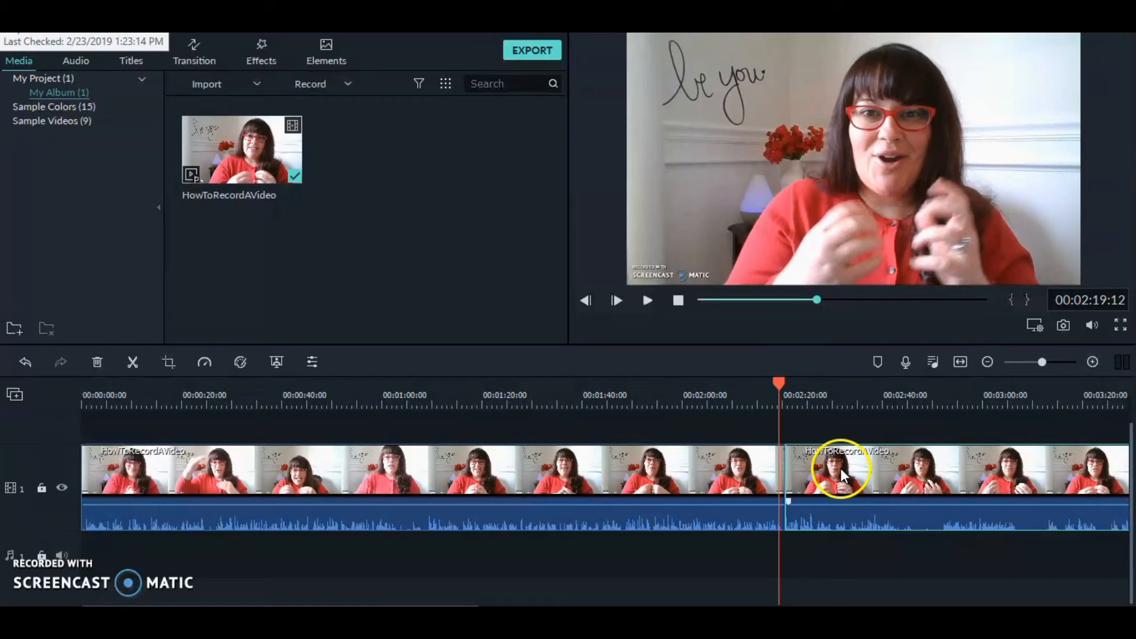
{"action": "left_click", "coordinate": [783, 472]}
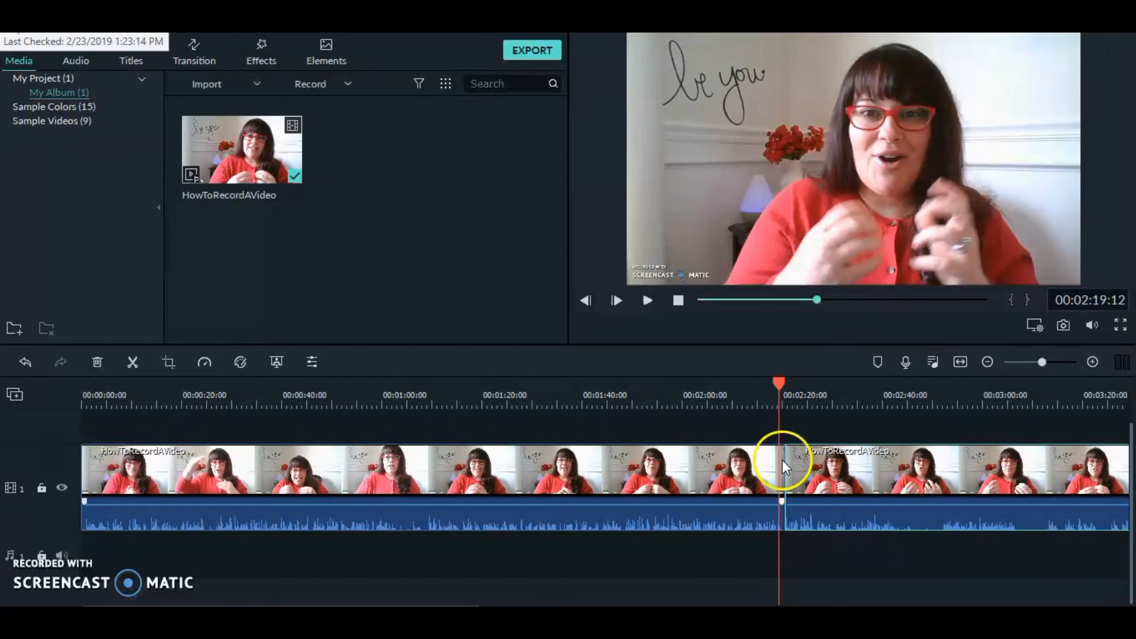
{"action": "left_click_drag", "start_coordinate": [779, 380], "coordinate": [83, 400]}
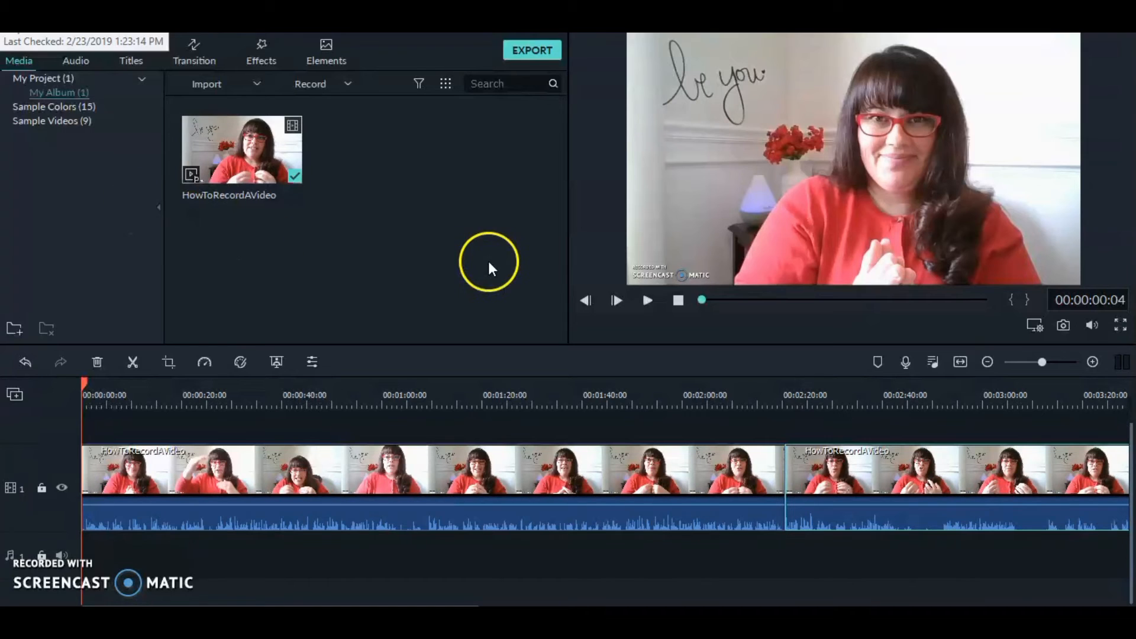
Step: Add the Folk music track 'Little Maps - Out The Blue' to the start of the timeline
{"action": "left_click", "coordinate": [84, 60]}
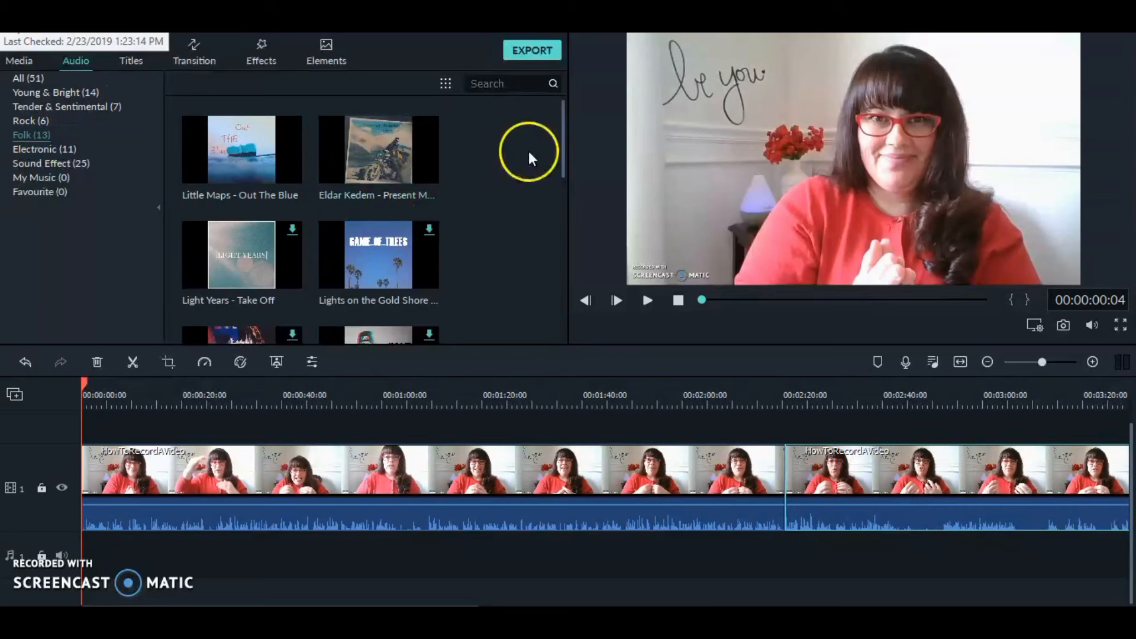
{"action": "left_click_drag", "start_coordinate": [563, 127], "coordinate": [569, 98]}
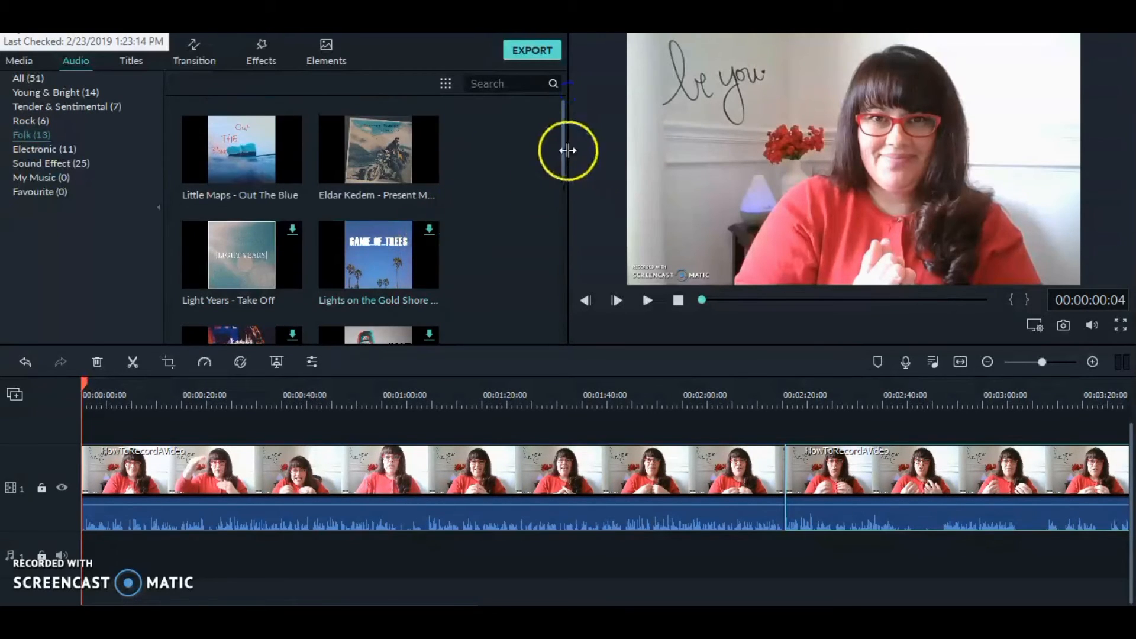
{"action": "mouse_move", "coordinate": [563, 150]}
{"action": "left_mouse_down"}
{"action": "mouse_move", "coordinate": [566, 242]}
{"action": "mouse_move", "coordinate": [570, 129]}
{"action": "left_mouse_up"}
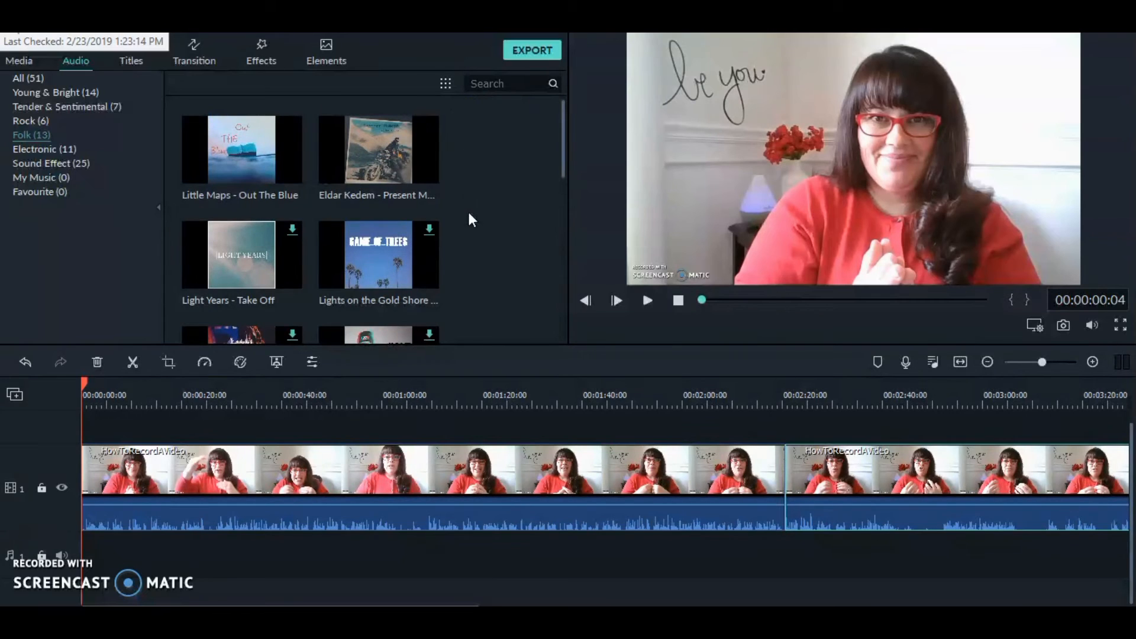
{"action": "left_click", "coordinate": [241, 150]}
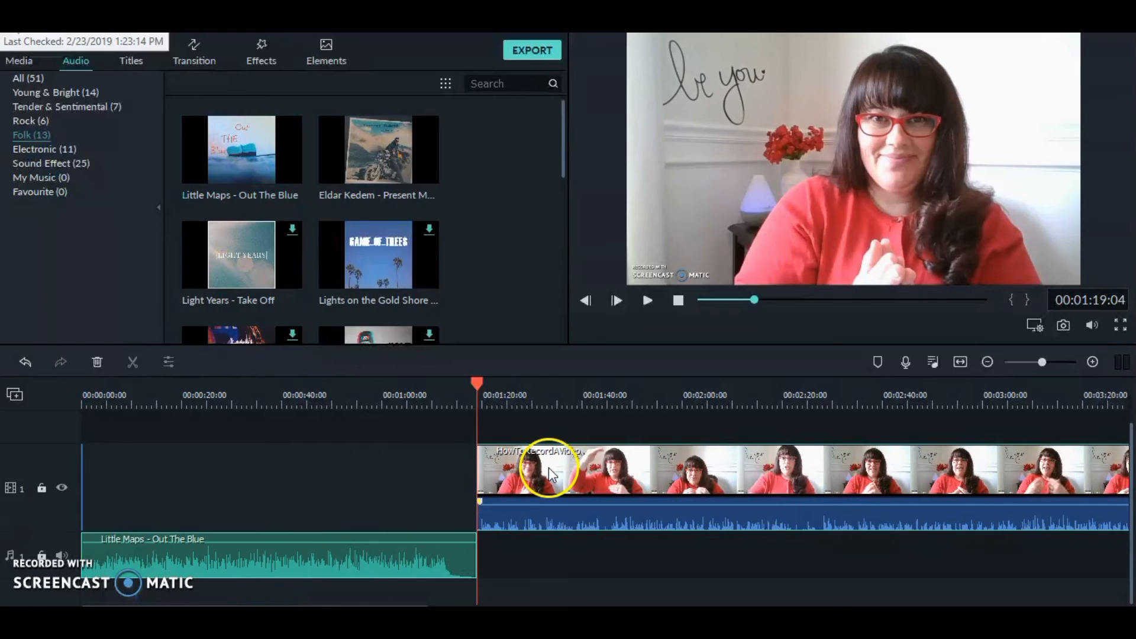
Step: Move the video clip to the start of the timeline so it begins together with the music track
{"action": "left_click_drag", "start_coordinate": [550, 473], "coordinate": [290, 481]}
{"action": "left_click_drag", "start_coordinate": [502, 485], "coordinate": [405, 478]}
{"action": "left_click", "coordinate": [504, 563]}
{"action": "left_click", "coordinate": [518, 467]}
{"action": "left_click_drag", "start_coordinate": [518, 467], "coordinate": [122, 450]}
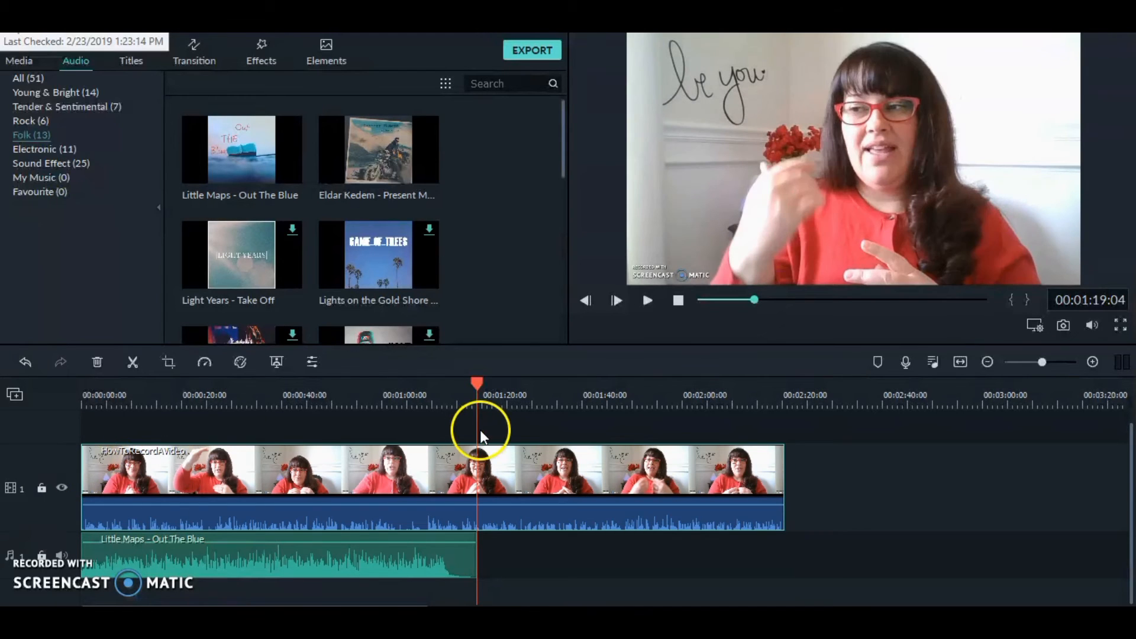
Step: Play back the beginning of the timeline to review the video with the music
{"action": "left_click_drag", "start_coordinate": [477, 385], "coordinate": [83, 424]}
{"action": "left_click", "coordinate": [640, 298]}
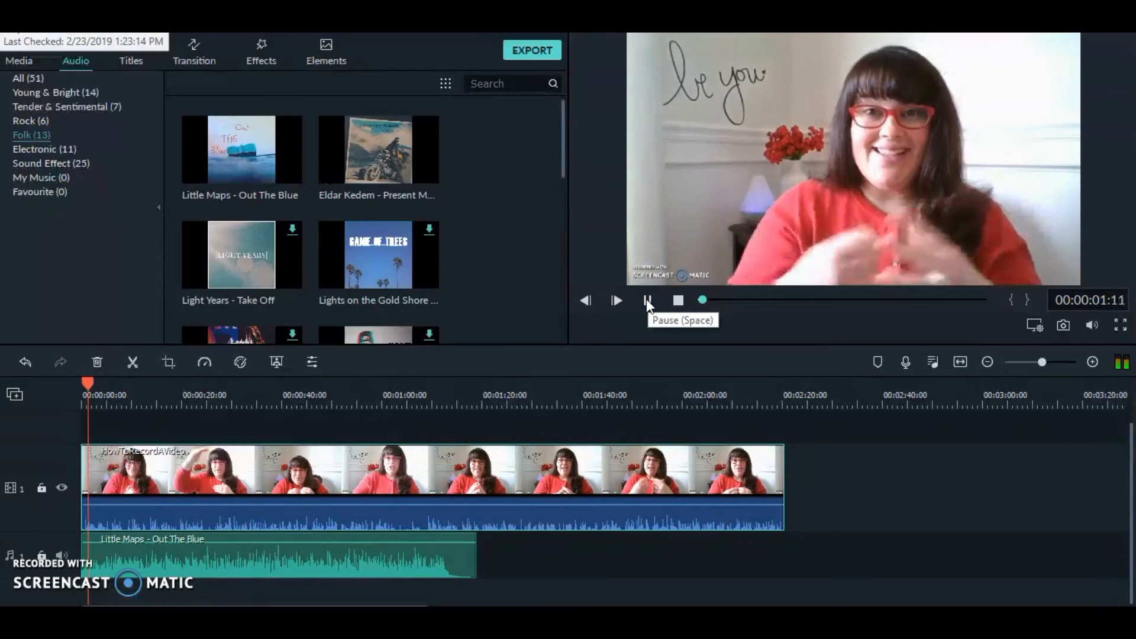
{"action": "left_click", "coordinate": [646, 299]}
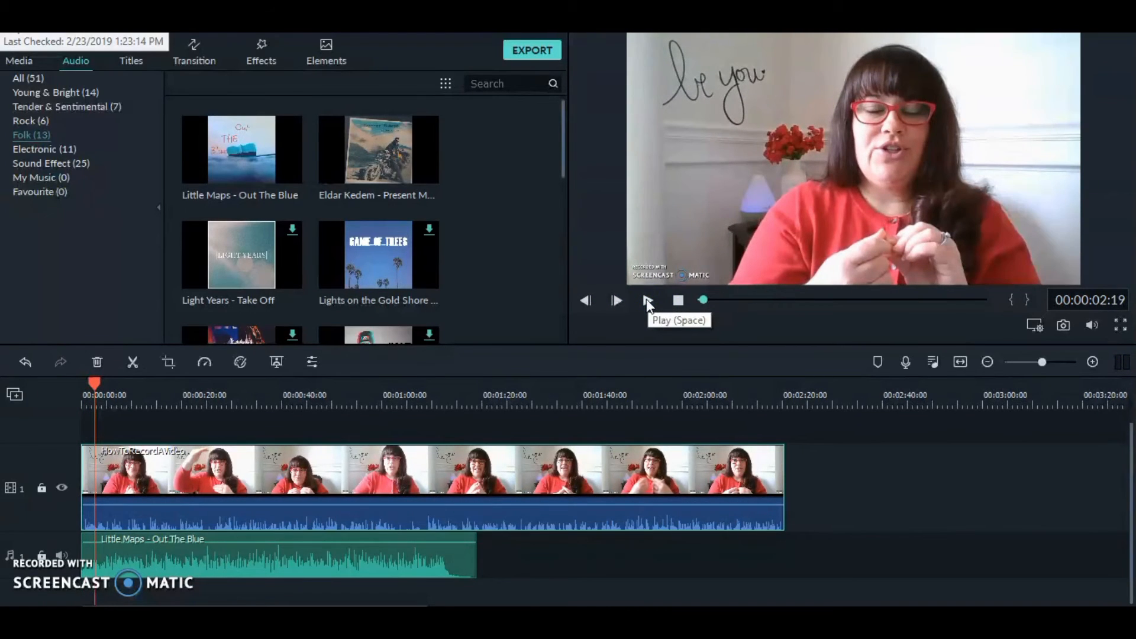
Step: Lower the music clip's volume to -19.66 dB and play back the start to check the mix
{"action": "right_click", "coordinate": [298, 547]}
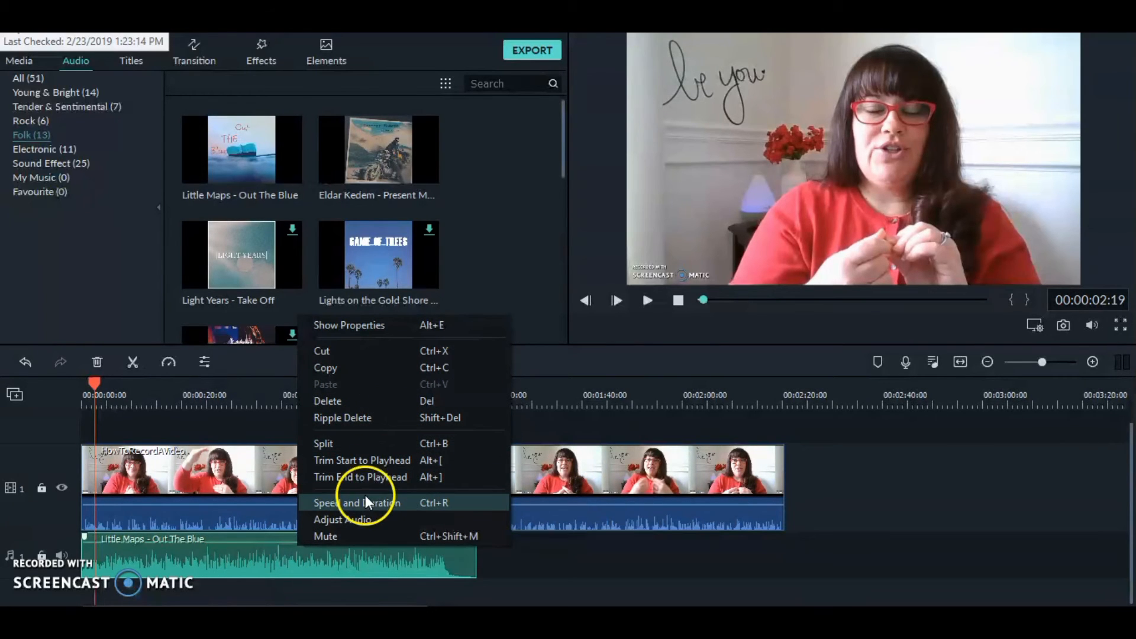
{"action": "left_click", "coordinate": [358, 519]}
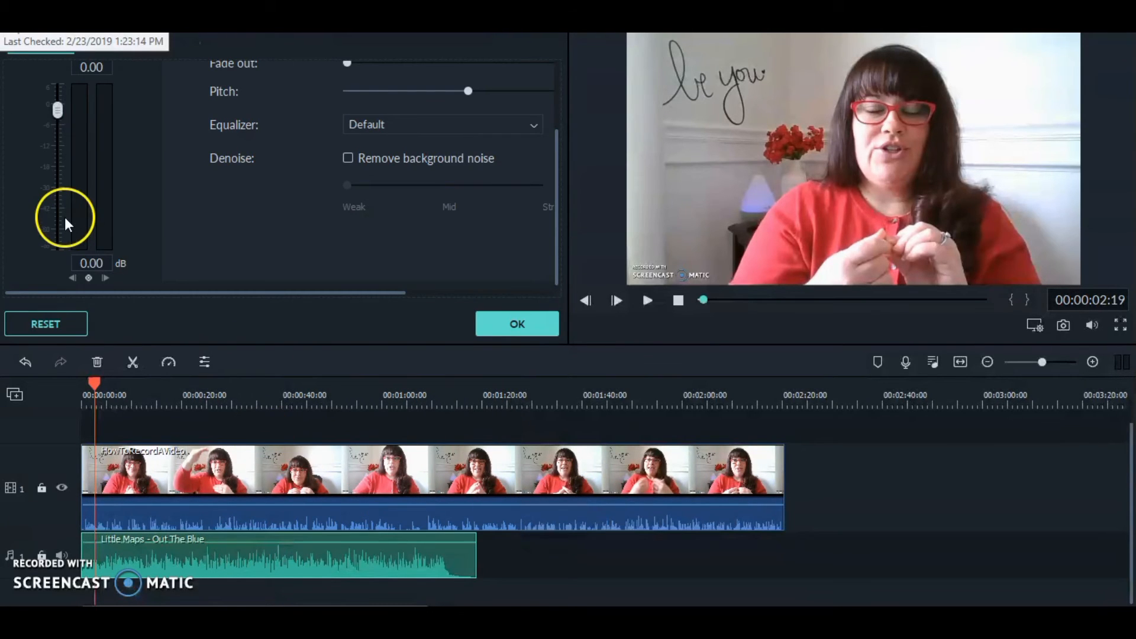
{"action": "left_click_drag", "start_coordinate": [56, 111], "coordinate": [56, 142]}
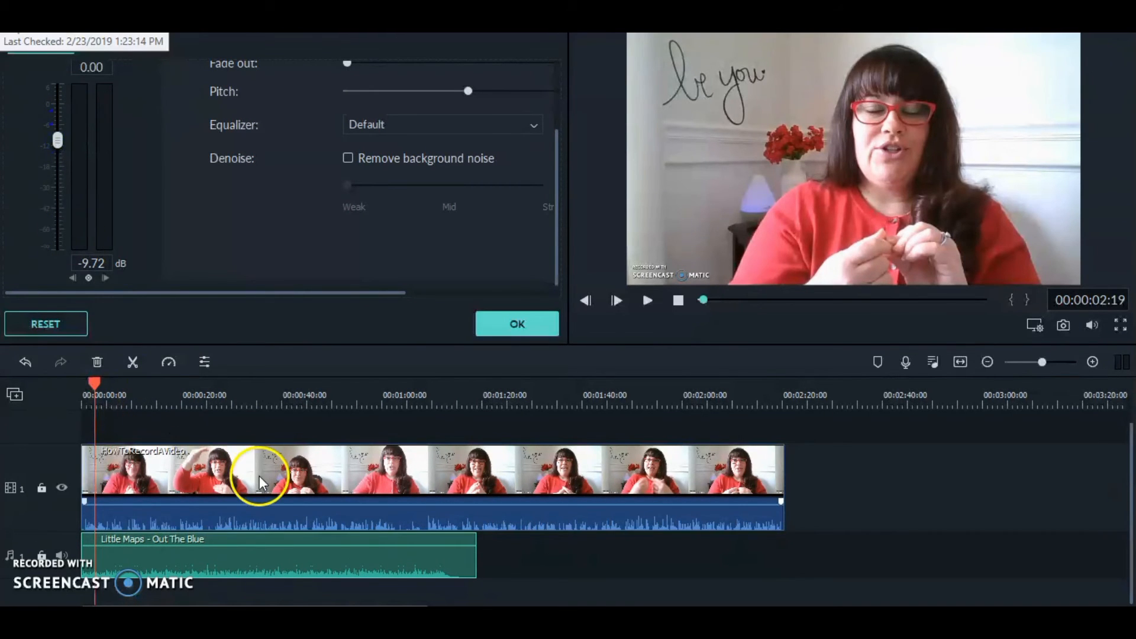
{"action": "mouse_move", "coordinate": [169, 573]}
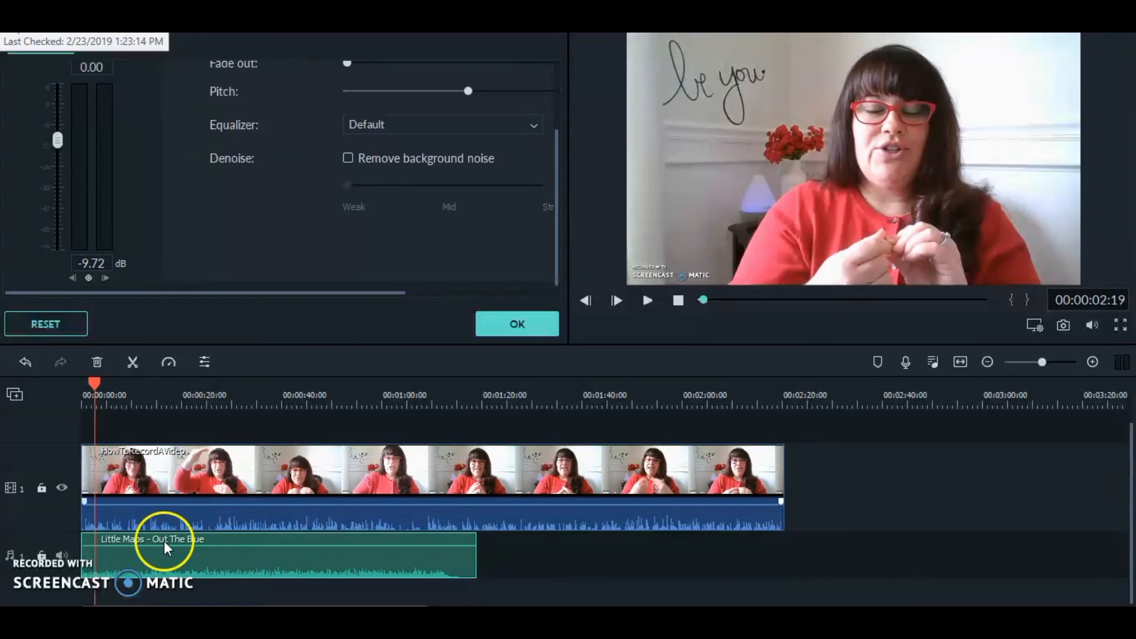
{"action": "left_click_drag", "start_coordinate": [57, 139], "coordinate": [58, 169]}
{"action": "left_click", "coordinate": [507, 323]}
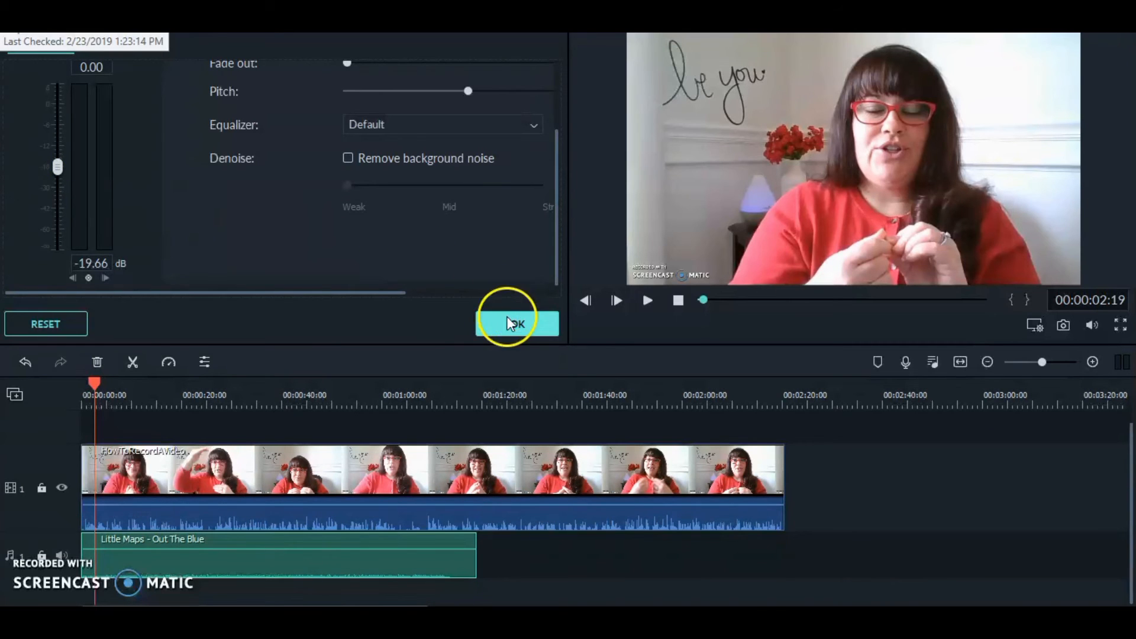
{"action": "left_click", "coordinate": [648, 301]}
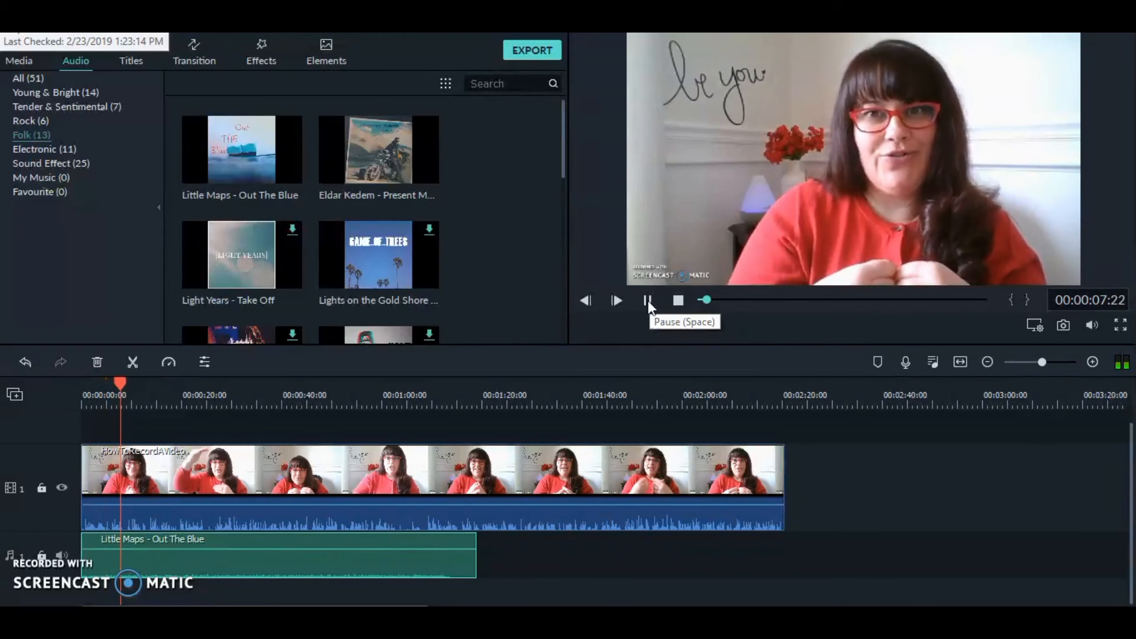
{"action": "left_click", "coordinate": [648, 301]}
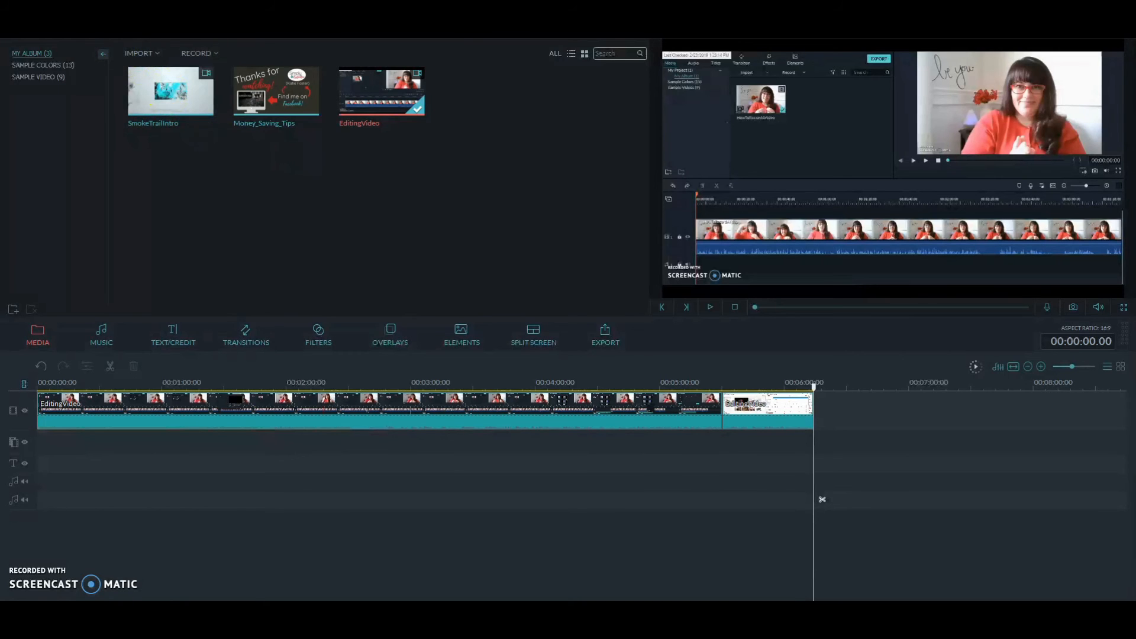
Step: Save the project
{"action": "left_click", "coordinate": [88, 28]}
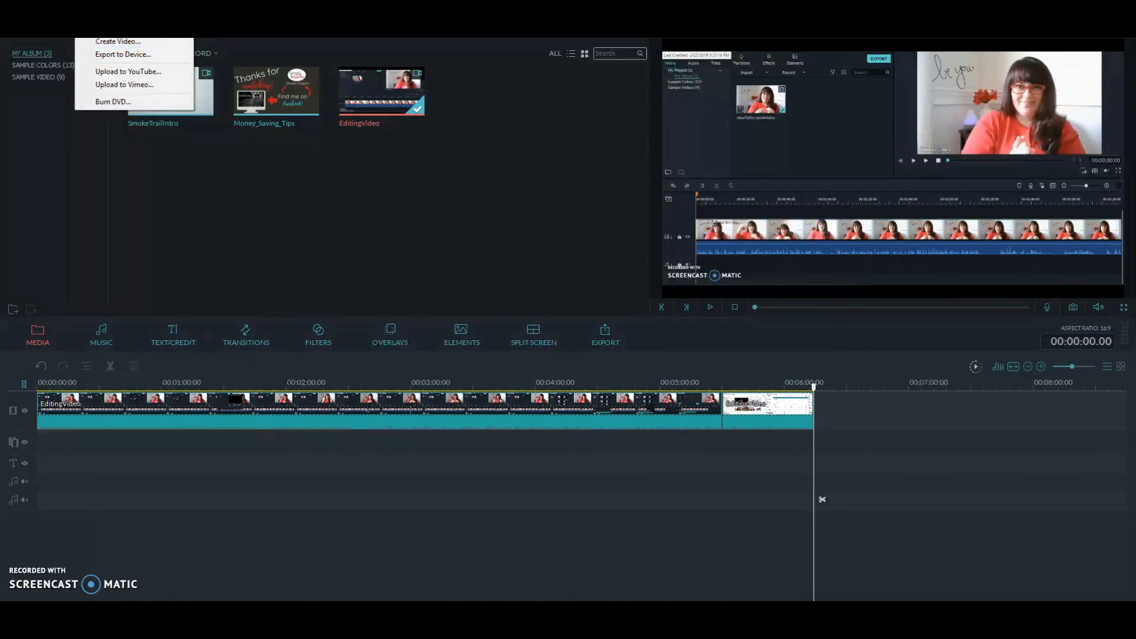
{"action": "mouse_move", "coordinate": [36, 28]}
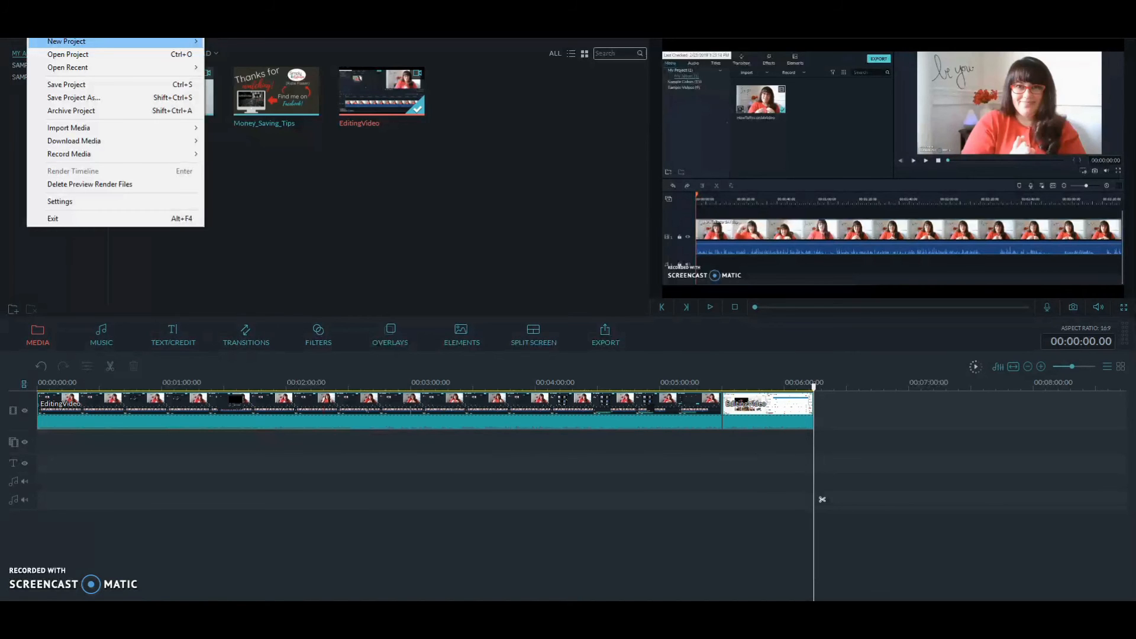
{"action": "left_click", "coordinate": [51, 86]}
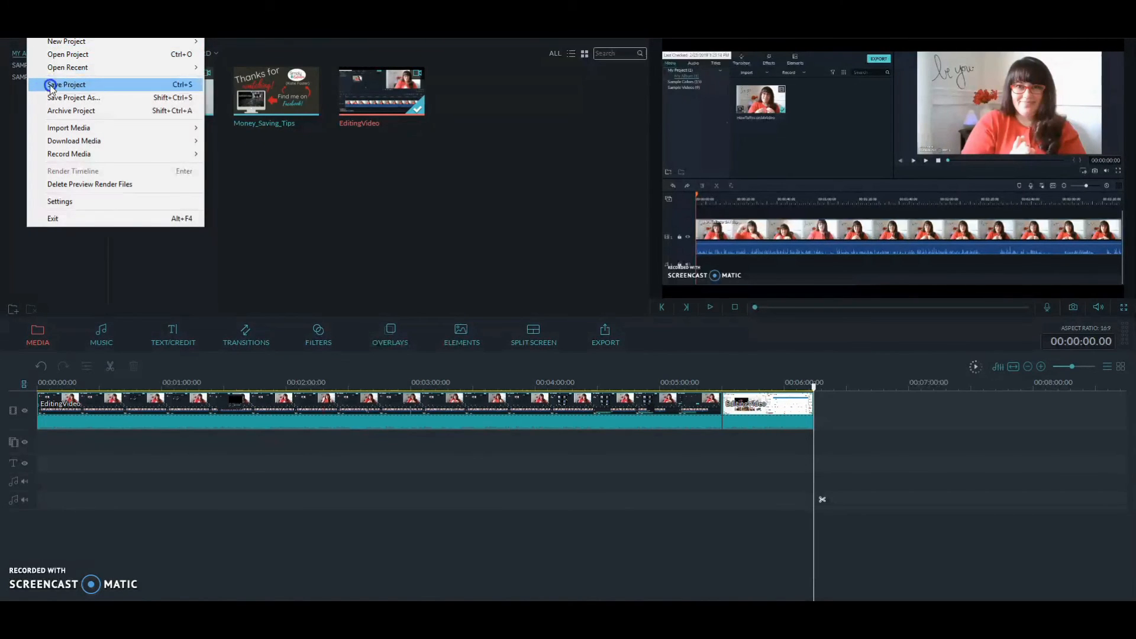
{"action": "left_click", "coordinate": [72, 86]}
{"action": "left_click", "coordinate": [107, 99]}
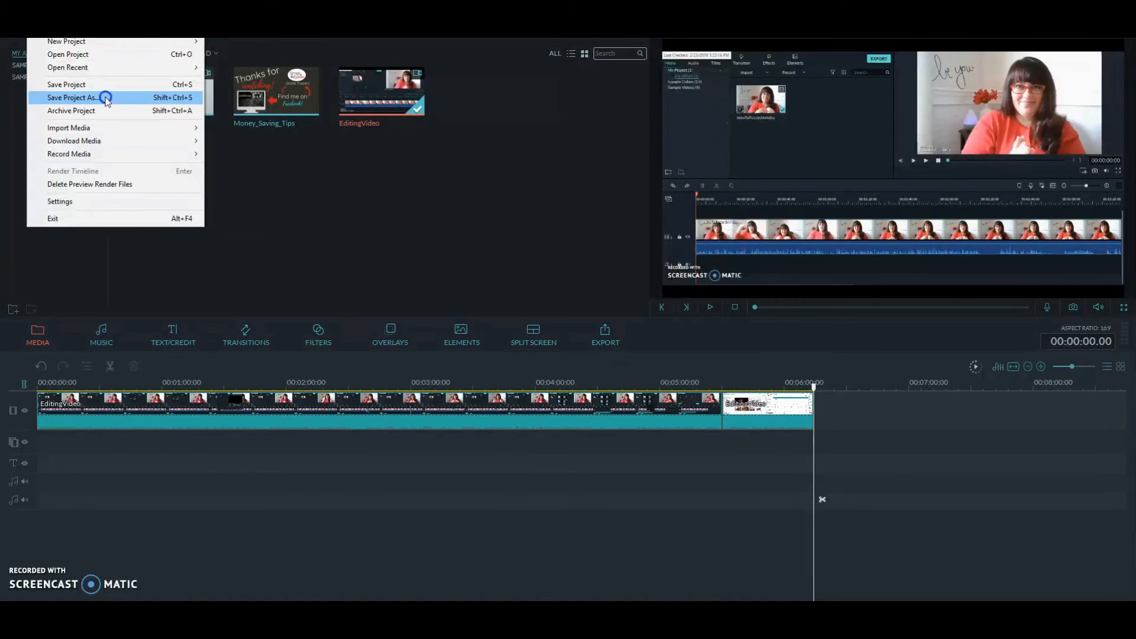
Step: Export the video as an MP4 file named 'How To Edit a Video'
{"action": "mouse_move", "coordinate": [88, 30]}
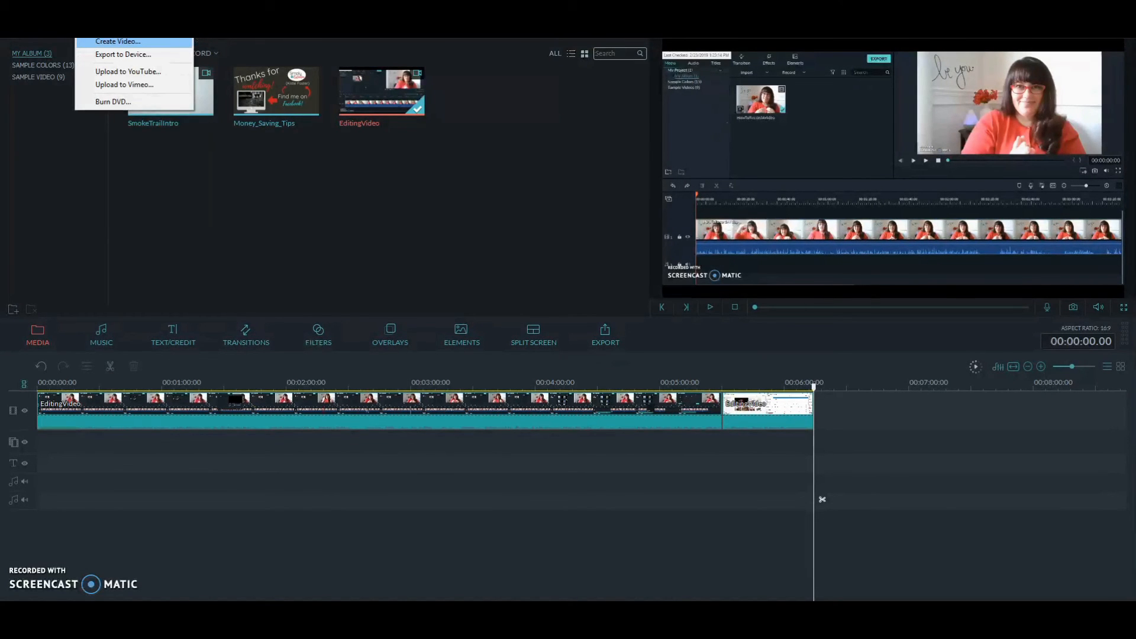
{"action": "left_click", "coordinate": [144, 43]}
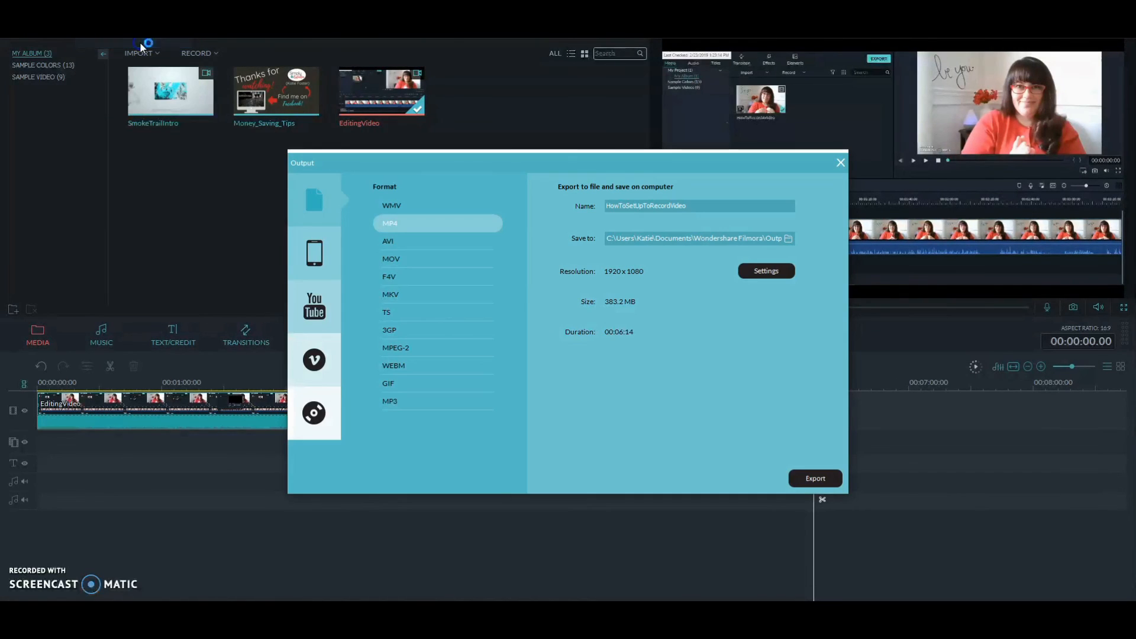
{"action": "triple_click", "coordinate": [698, 205]}
{"action": "type", "text": "How T"}
{"action": "type", "text": "o Edit a Vid"}
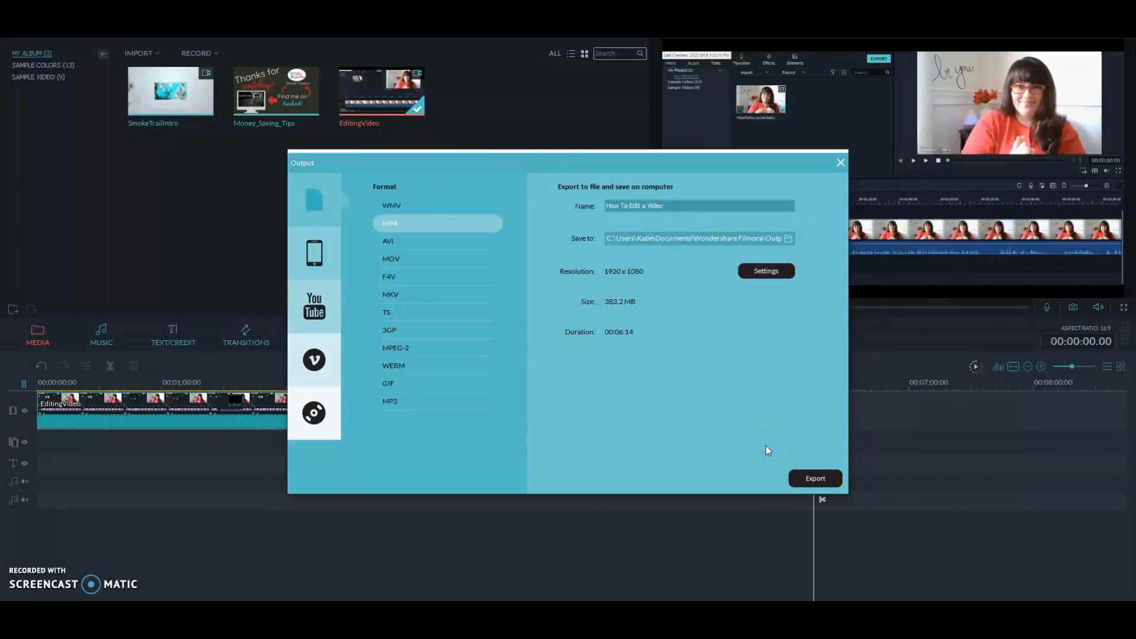
{"action": "left_click", "coordinate": [817, 479]}
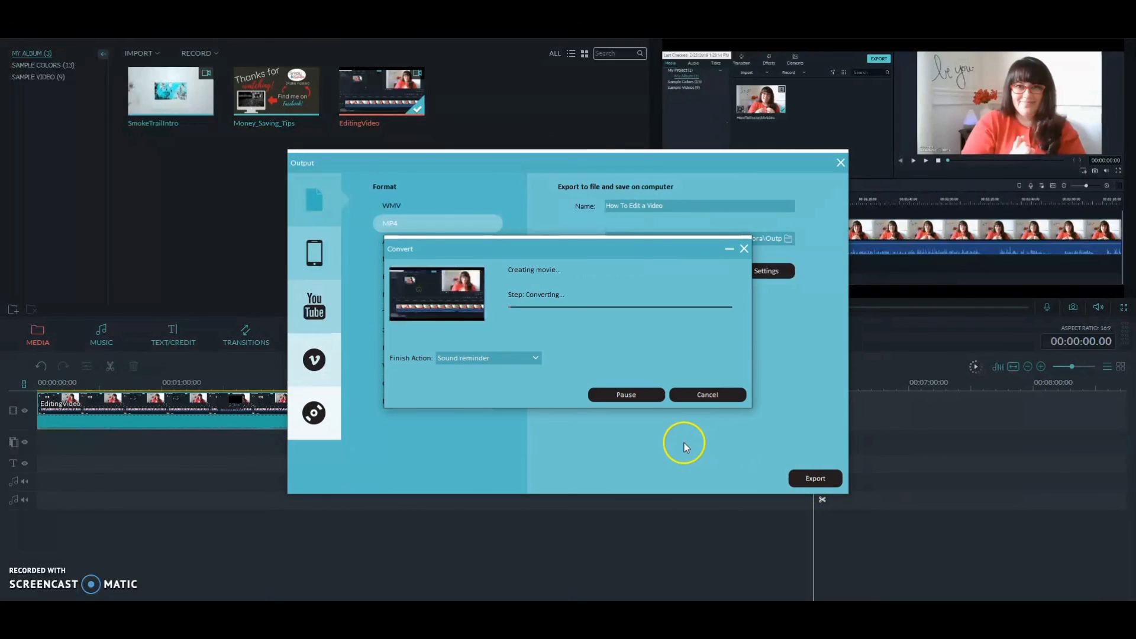